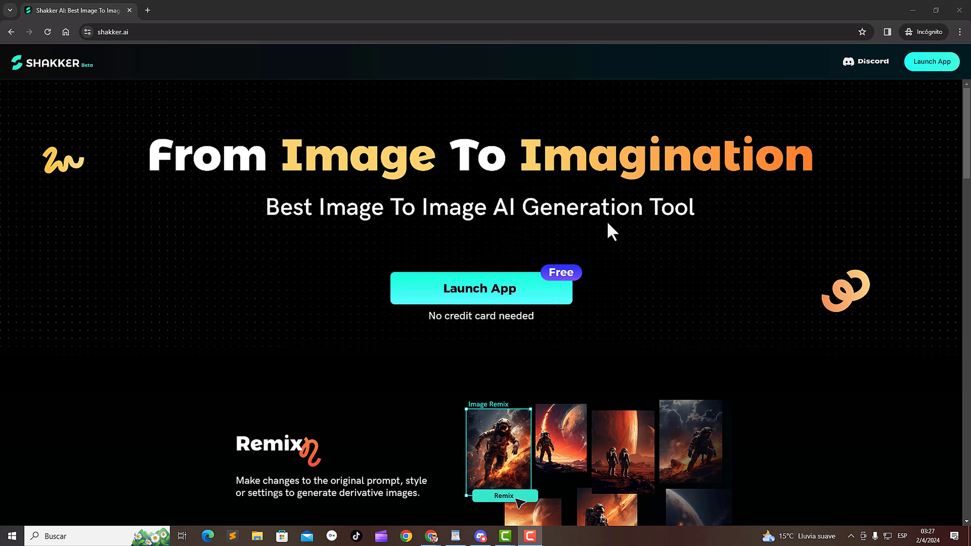
# Step: Launch the Shakker app and sign in with the Google account
pyautogui.click(486, 294)
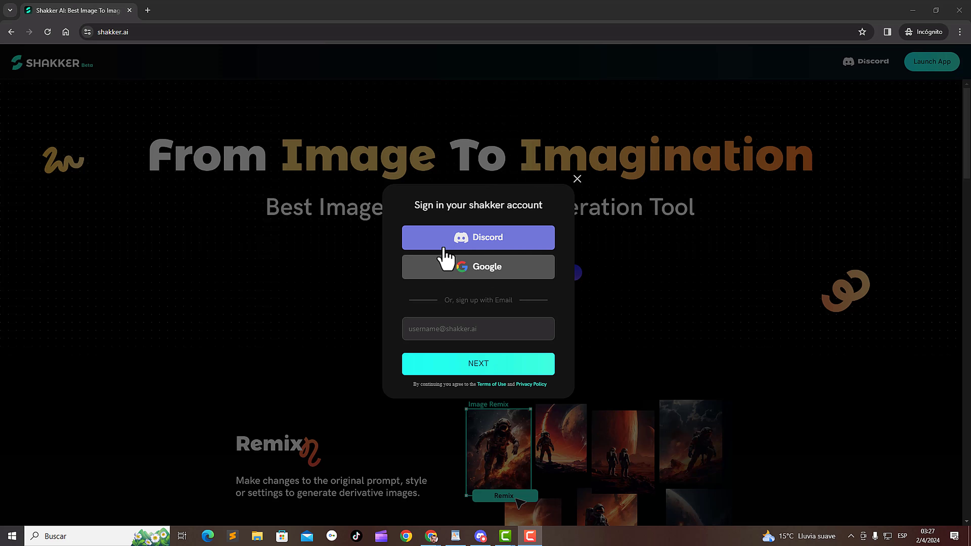
pyautogui.click(473, 268)
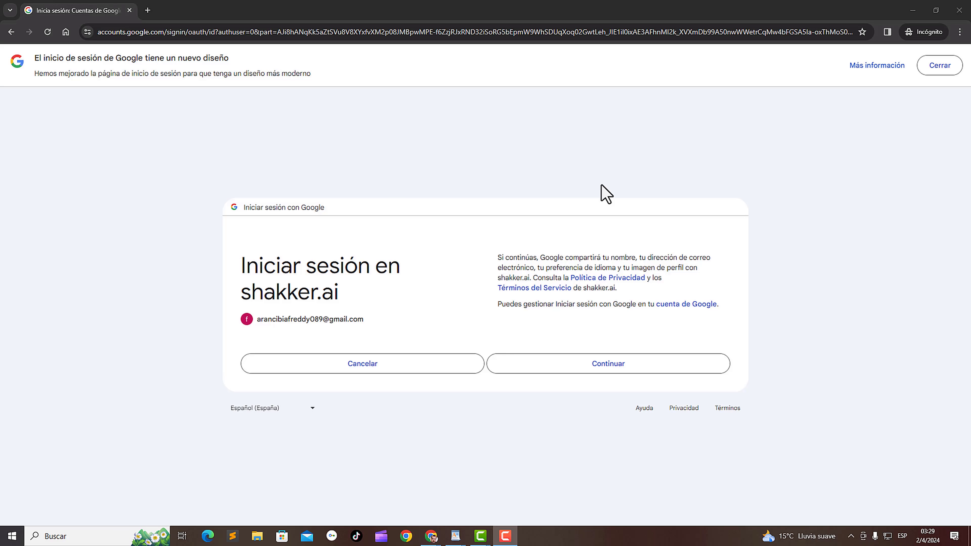
pyautogui.click(619, 365)
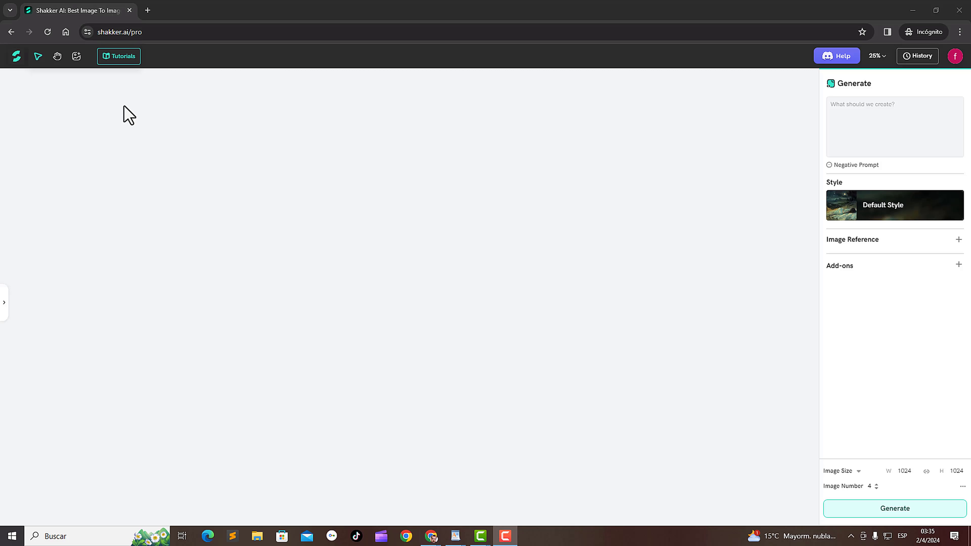
pyautogui.click(16, 59)
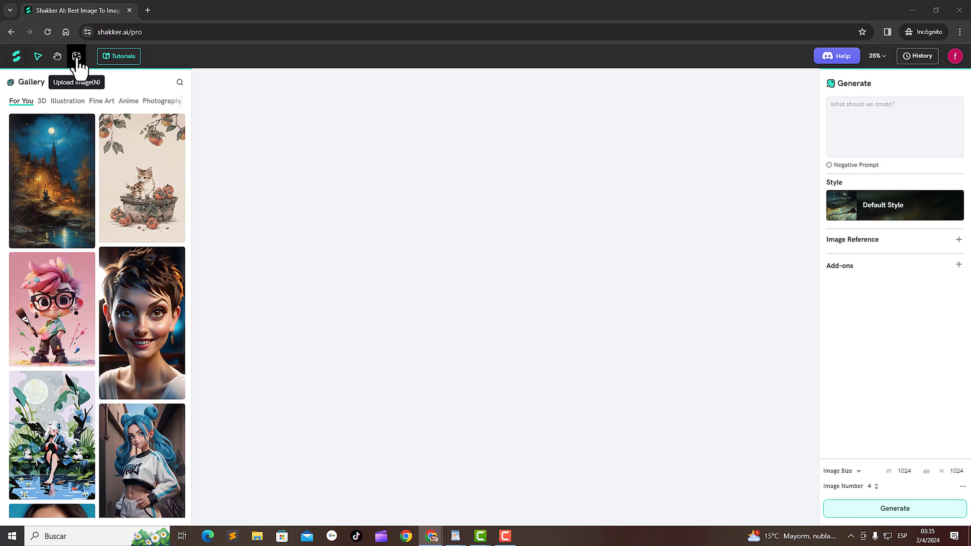
pyautogui.click(76, 57)
pyautogui.press('Escape')
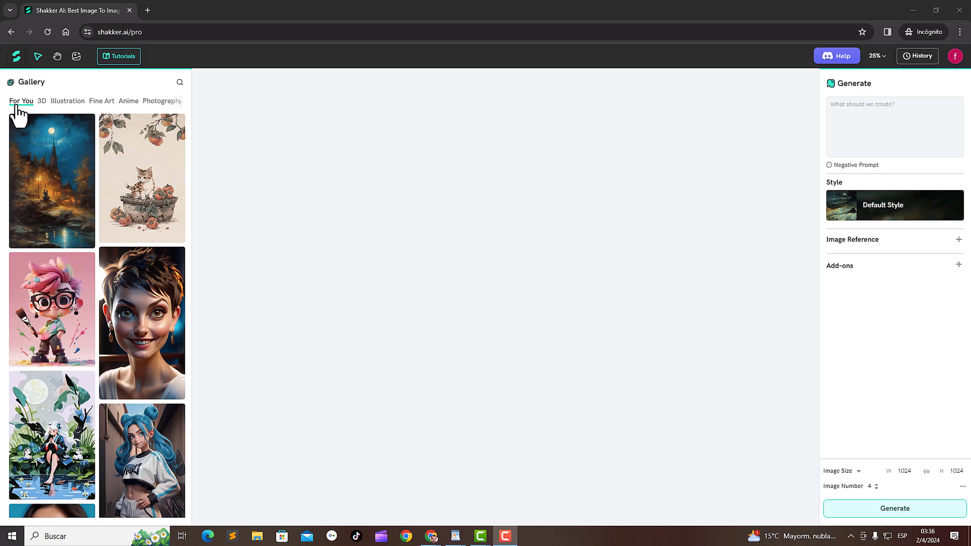
# Step: Browse the gallery categories from 3D to Photography and place the photo of two women in school uniforms on the canvas
pyautogui.click(42, 102)
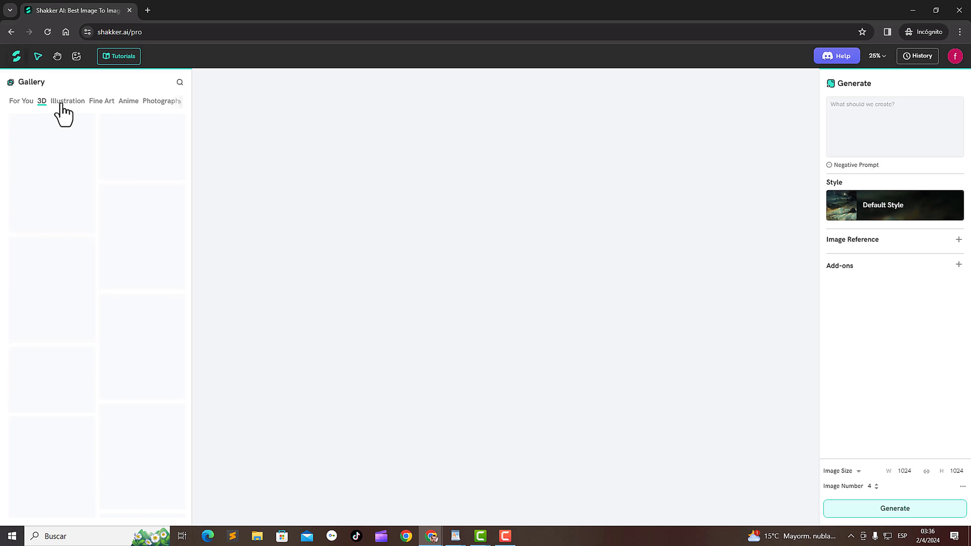
pyautogui.click(64, 103)
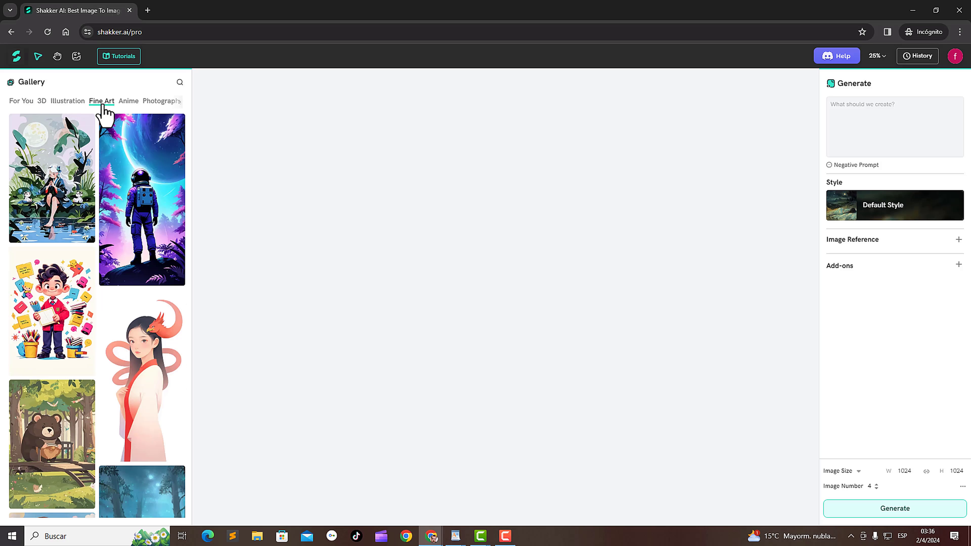
pyautogui.click(102, 104)
pyautogui.click(128, 104)
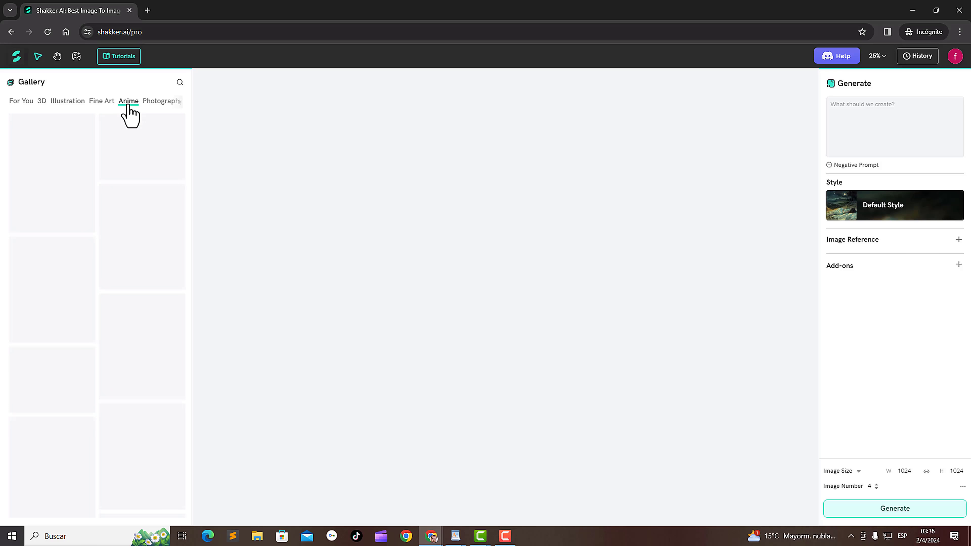
pyautogui.click(155, 103)
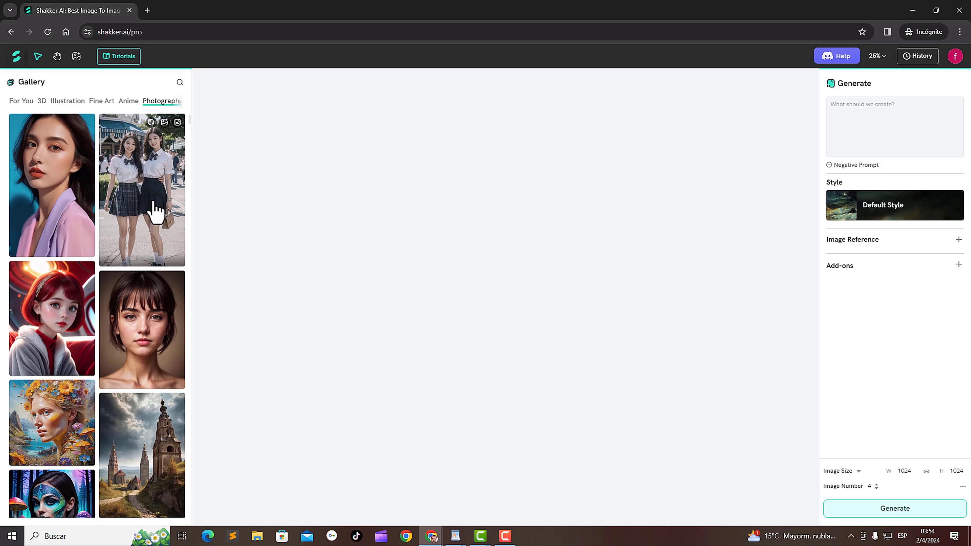
pyautogui.click(155, 211)
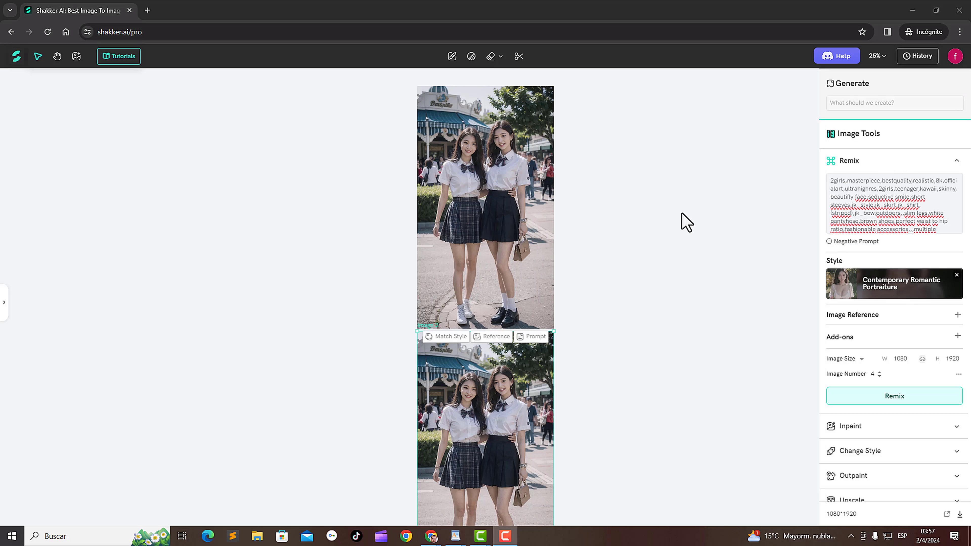
# Step: Arrange the two stacked copies of the school uniform photo side by side on the canvas
pyautogui.doubleClick(885, 197)
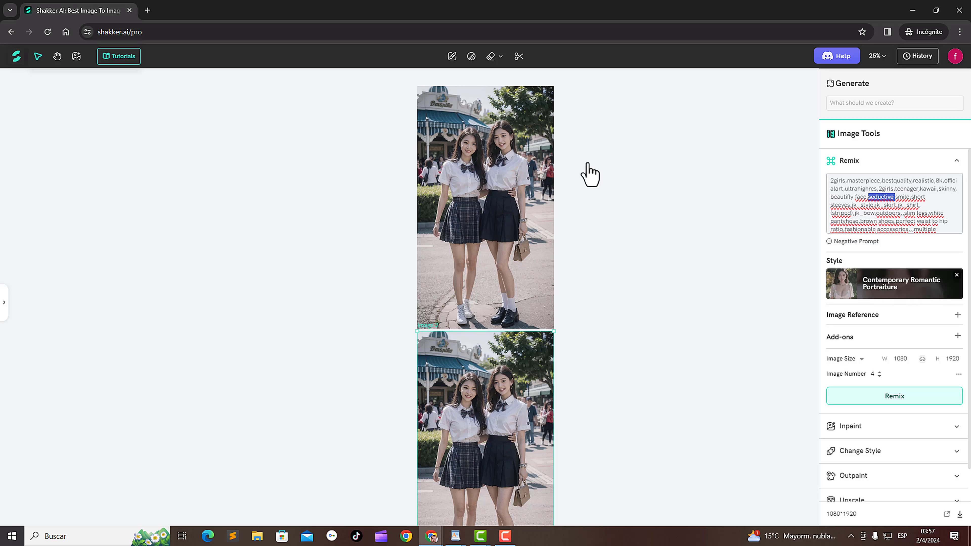
pyautogui.click(537, 210)
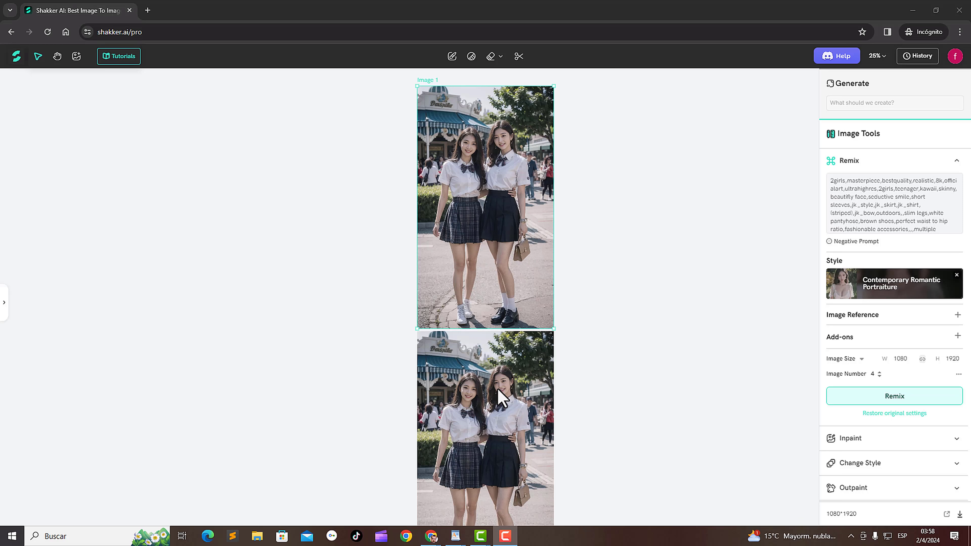
pyautogui.moveTo(497, 399); pyautogui.dragTo(295, 163)
pyautogui.click(288, 191)
pyautogui.moveTo(496, 185); pyautogui.dragTo(517, 239)
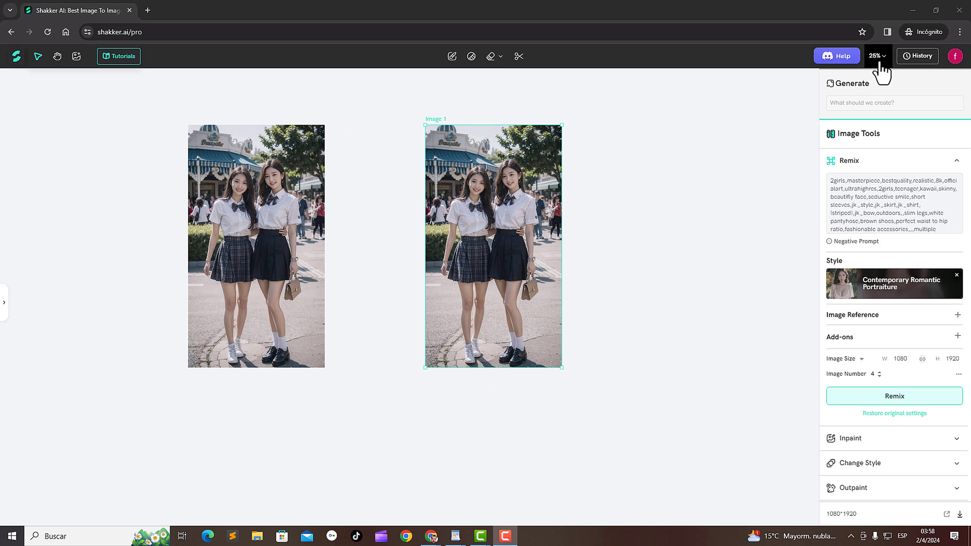
# Step: Examine the photos at up to 200% zoom and fit the whole canvas back into view
pyautogui.click(878, 56)
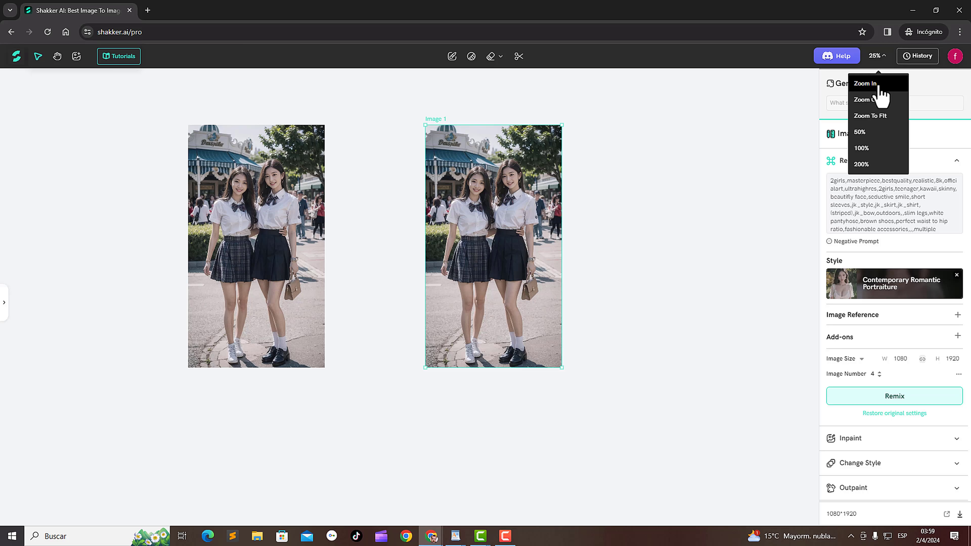
pyautogui.click(876, 84)
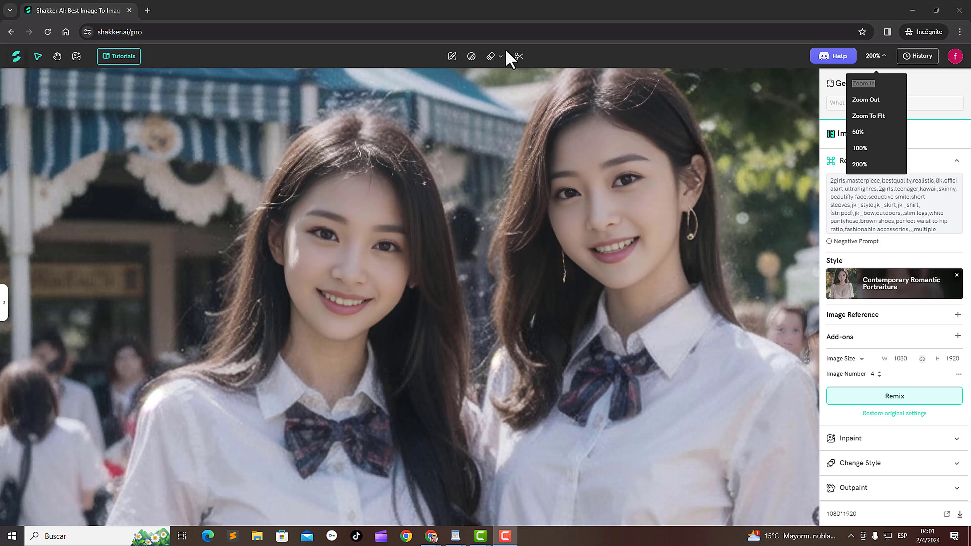
pyautogui.click(869, 109)
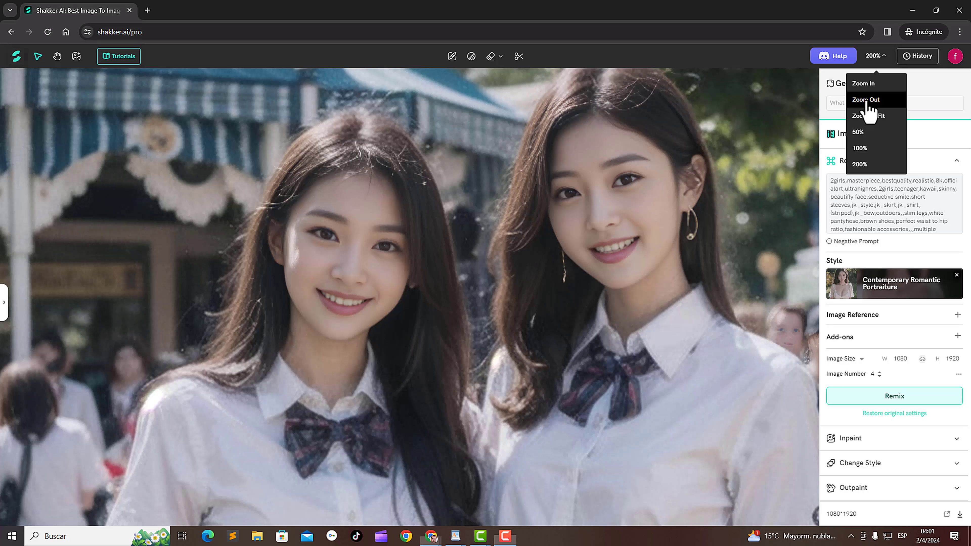
pyautogui.click(869, 109)
pyautogui.click(869, 109)
pyautogui.click(869, 109)
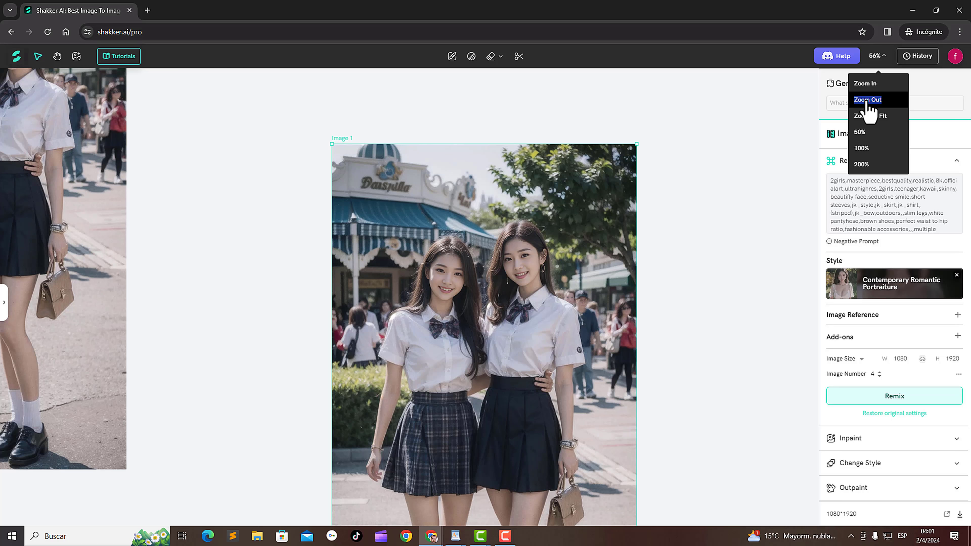
pyautogui.click(869, 110)
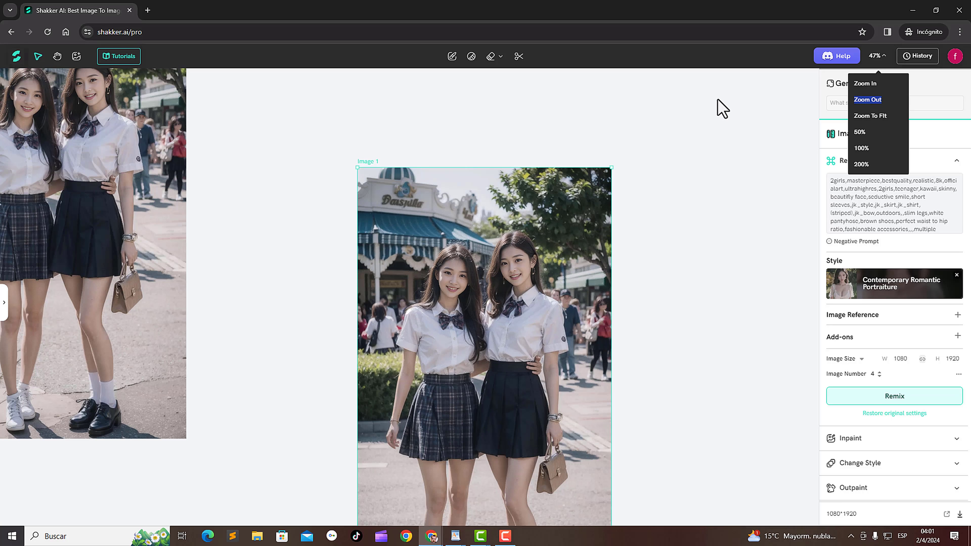
pyautogui.click(876, 122)
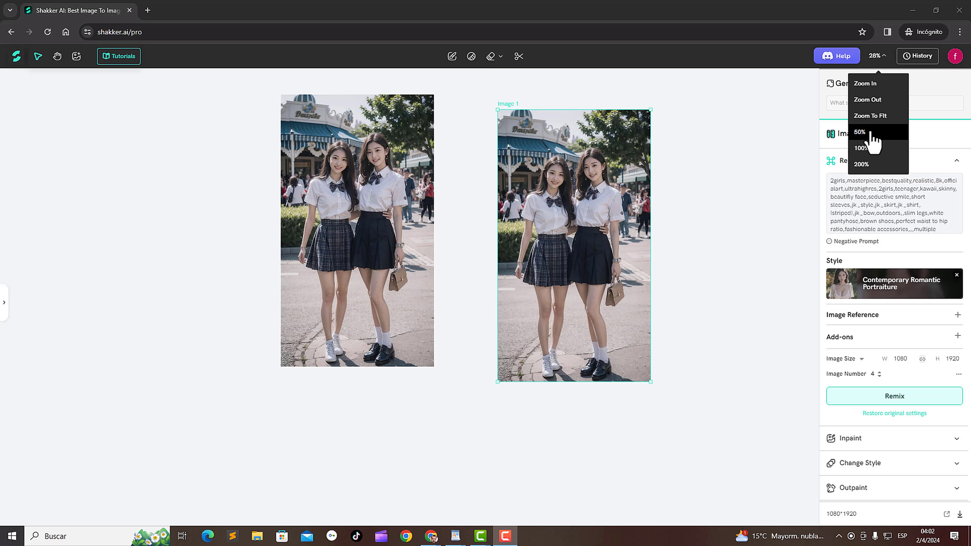
# Step: Set the canvas zoom to 50% and reposition both copies of the photo
pyautogui.click(873, 136)
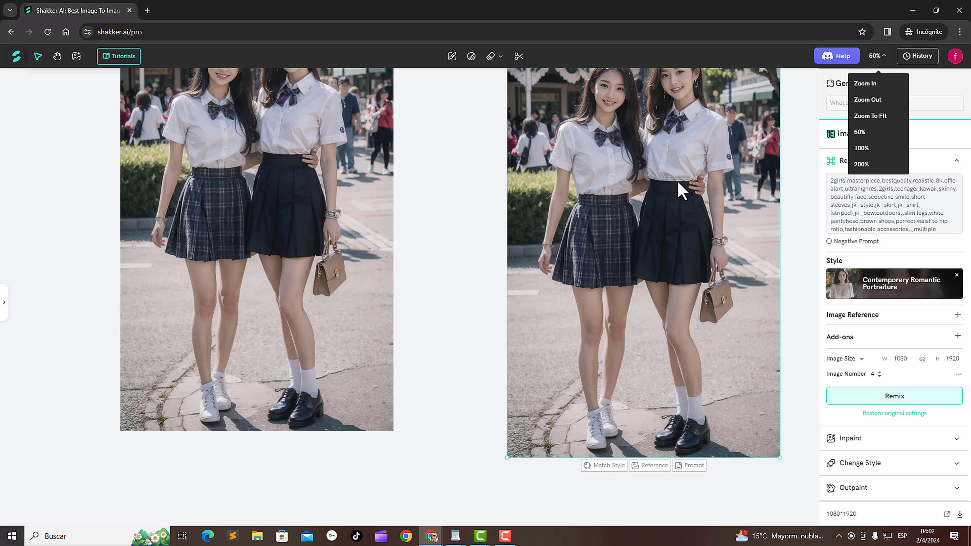
pyautogui.moveTo(643, 232); pyautogui.dragTo(587, 263)
pyautogui.moveTo(342, 235); pyautogui.dragTo(221, 245)
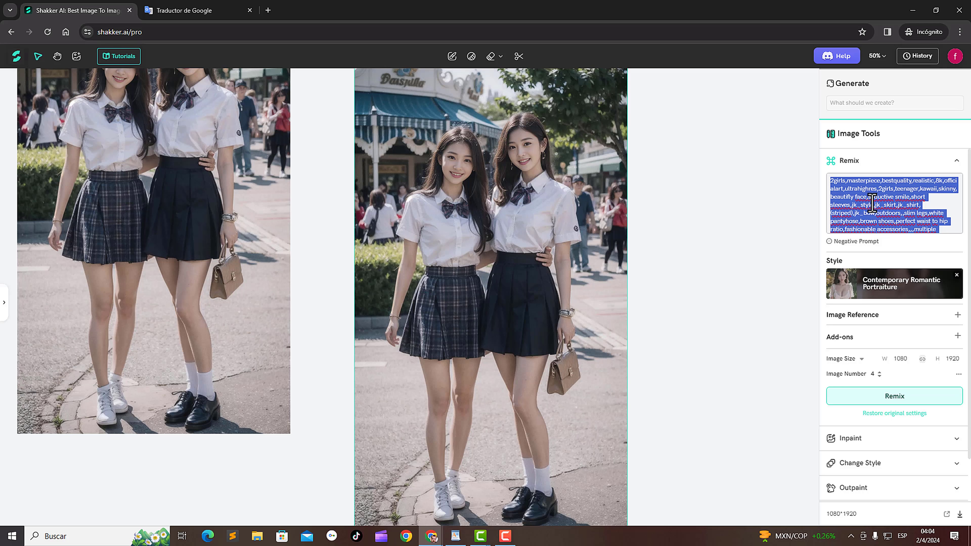
# Step: Replace the Remix prompt with "realistic,two women in a square with white dresses"
pyautogui.press('BackSpace')
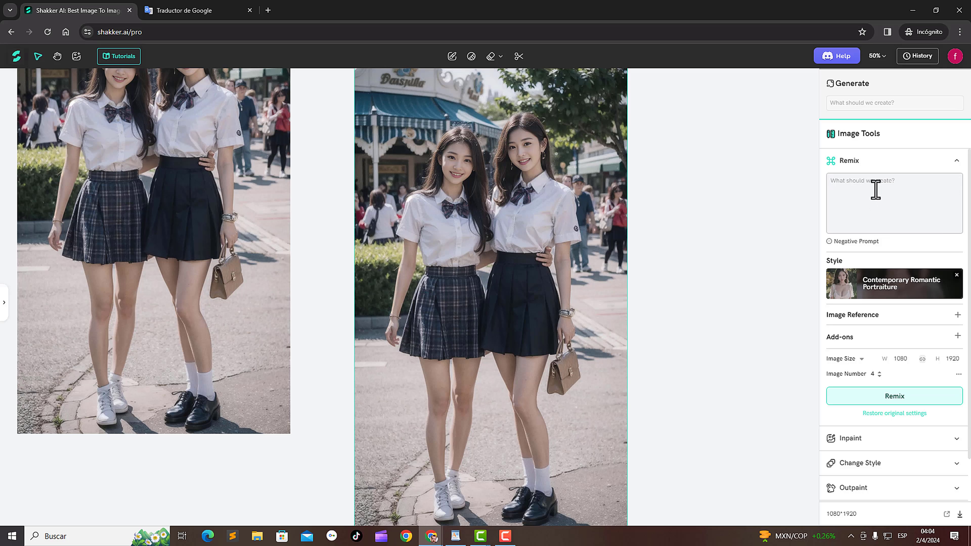
pyautogui.write('two  women in a square with white dresses')
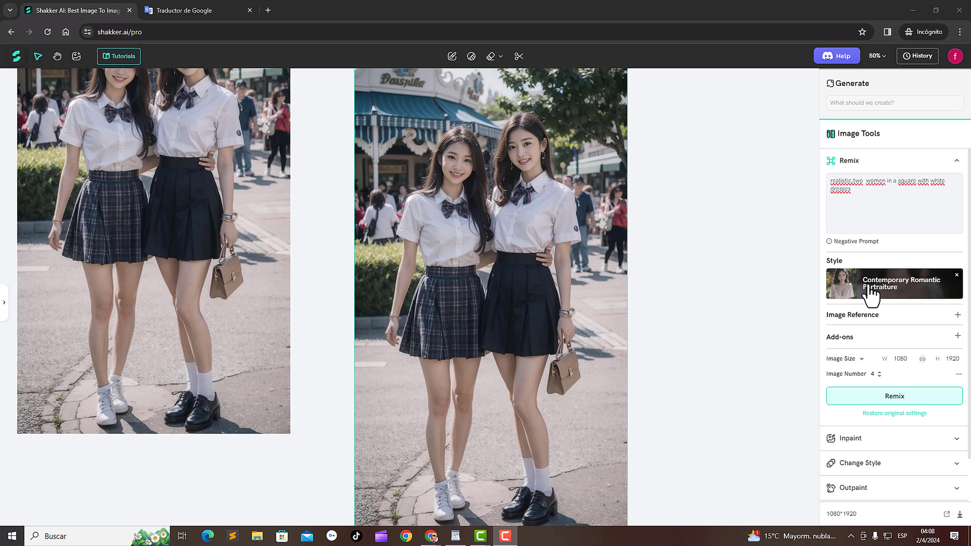
# Step: Switch the Remix settings from Style to Model and look through the available Checkpoint models, keeping the CyberDream one
pyautogui.click(839, 288)
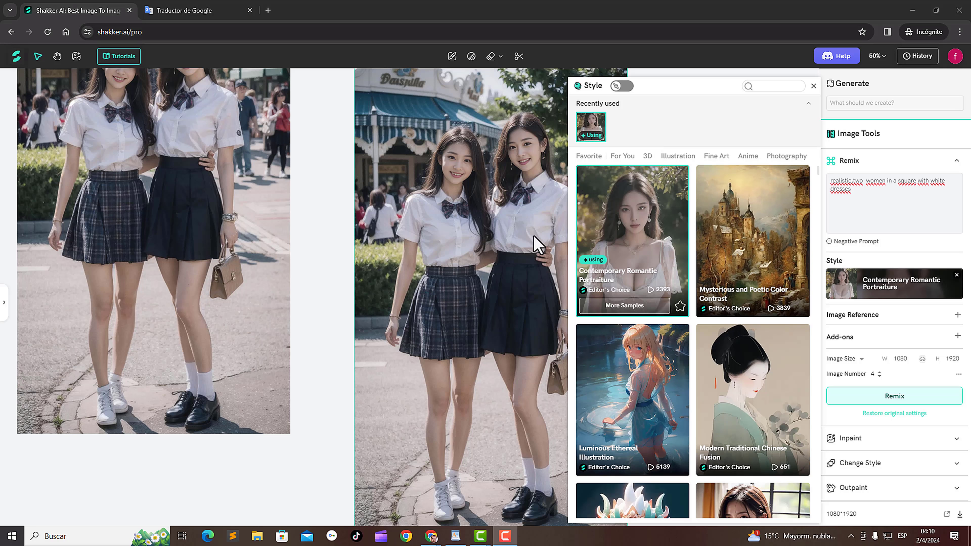
pyautogui.click(626, 89)
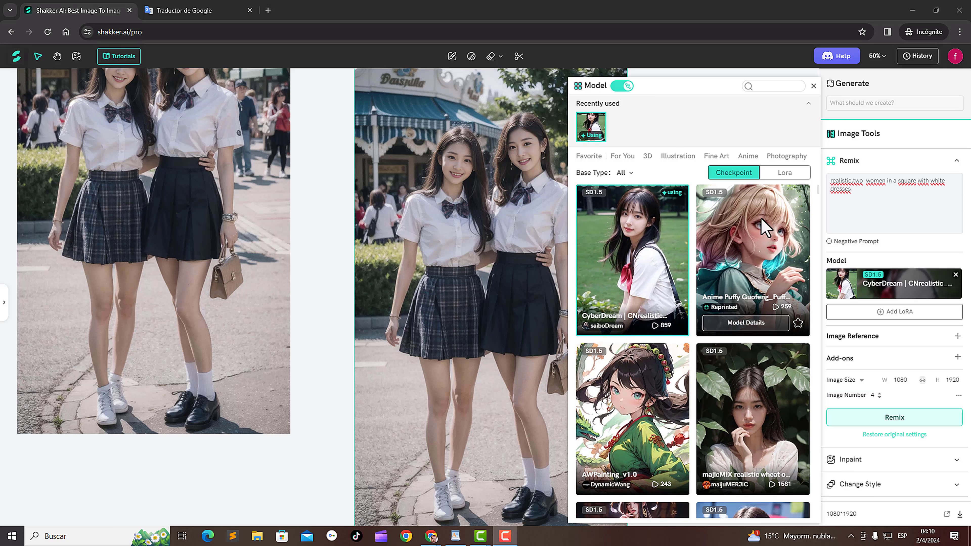
pyautogui.click(622, 86)
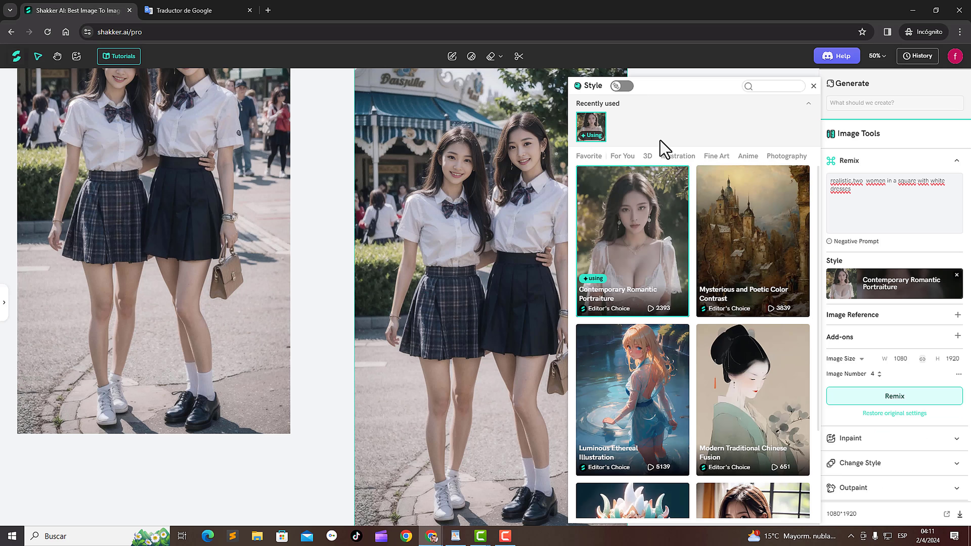
pyautogui.click(623, 89)
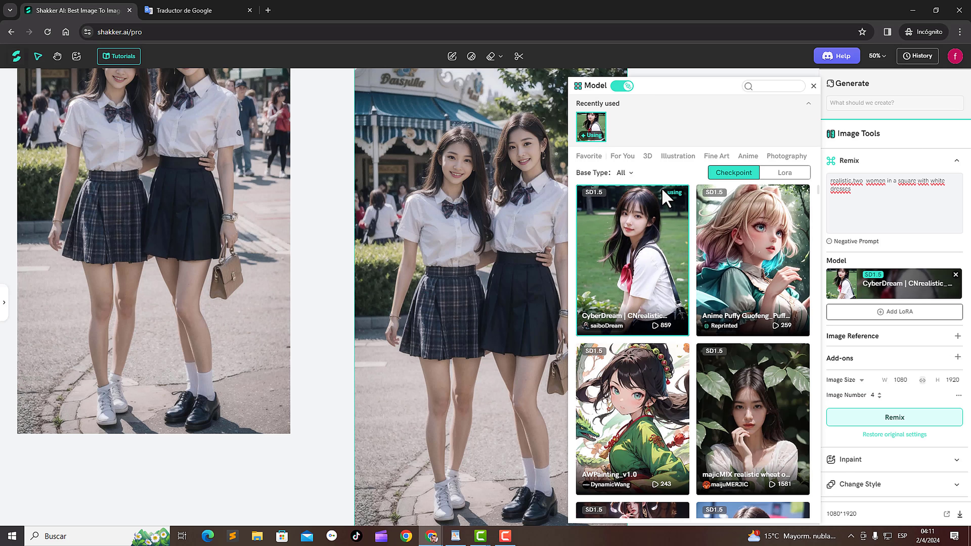
pyautogui.click(623, 86)
pyautogui.click(623, 87)
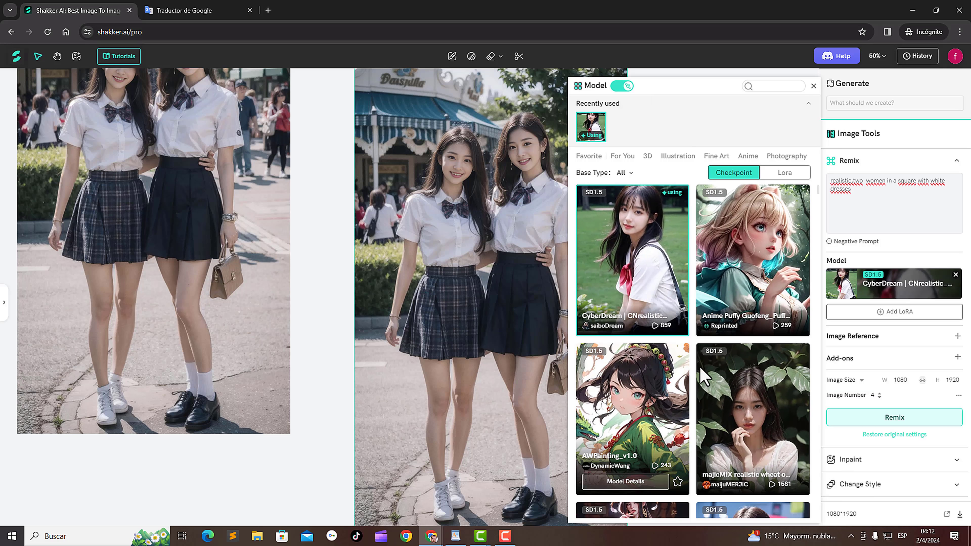
pyautogui.scroll(-8, 738, 383)
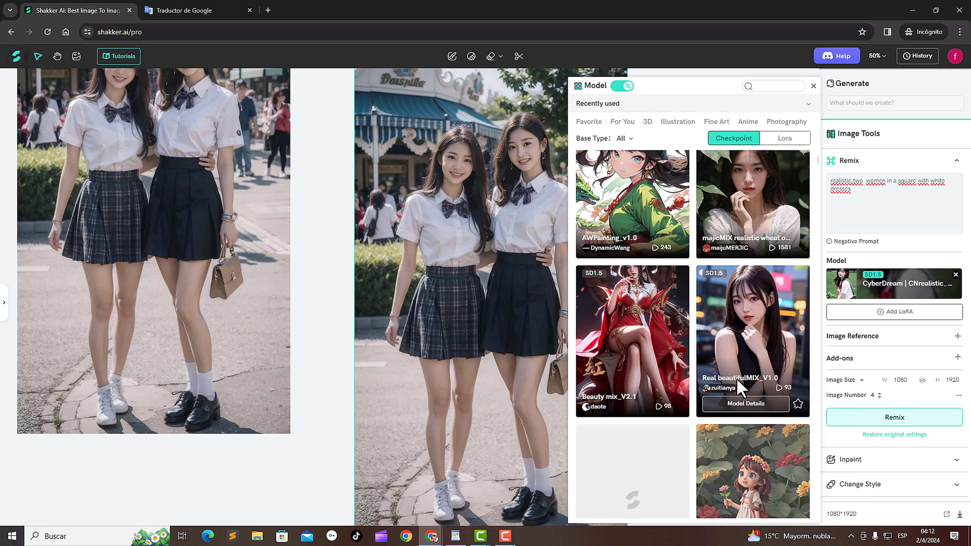
pyautogui.scroll(9, 728, 372)
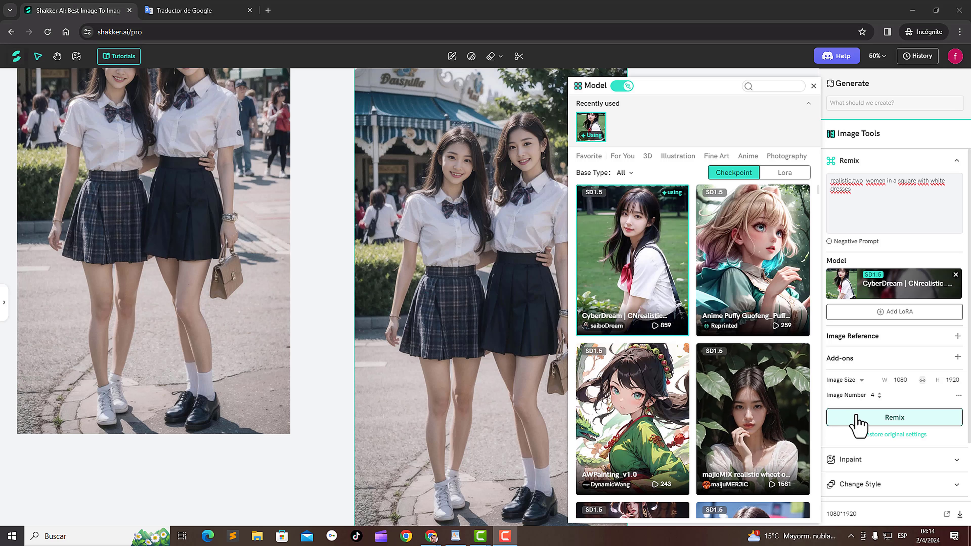
# Step: Generate four Remix variations of the selected photo and fit all images into view
pyautogui.click(888, 423)
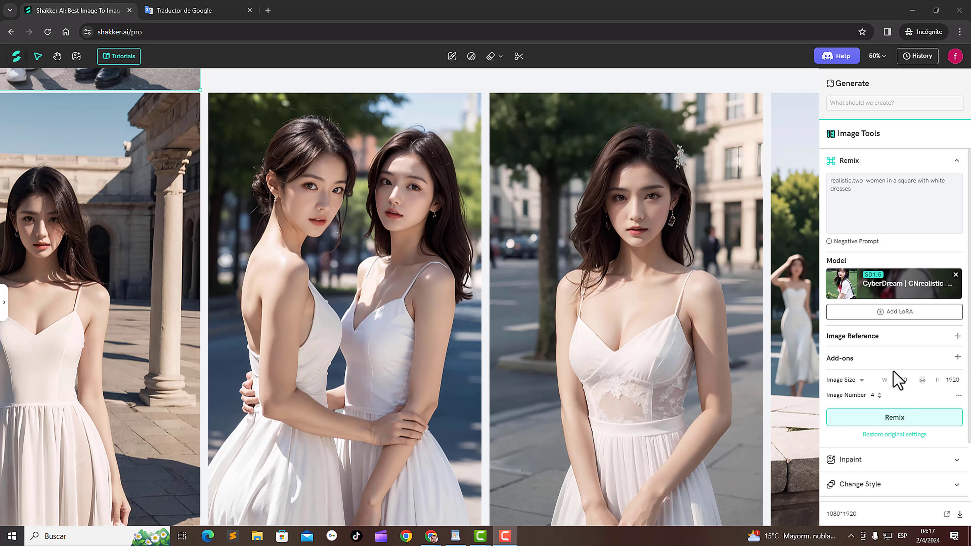
pyautogui.click(877, 56)
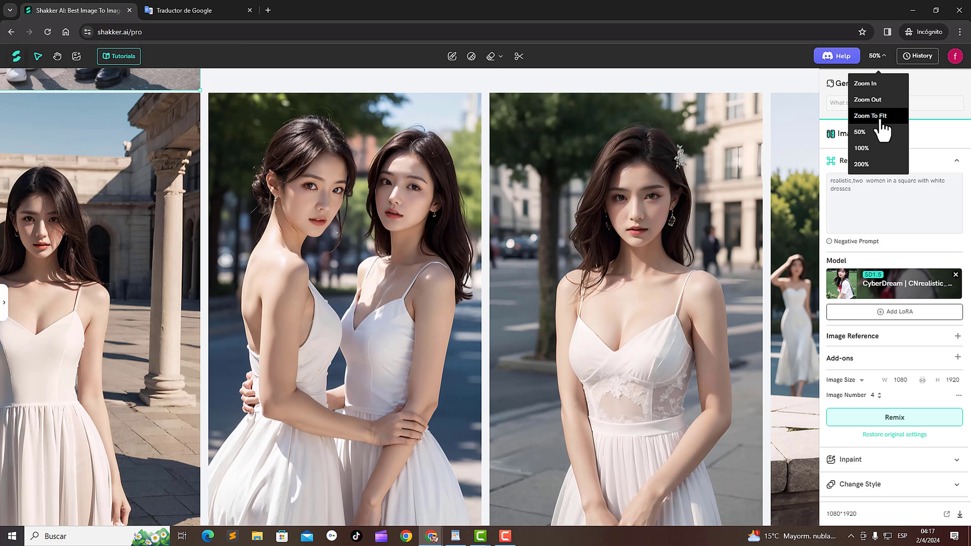
pyautogui.click(871, 116)
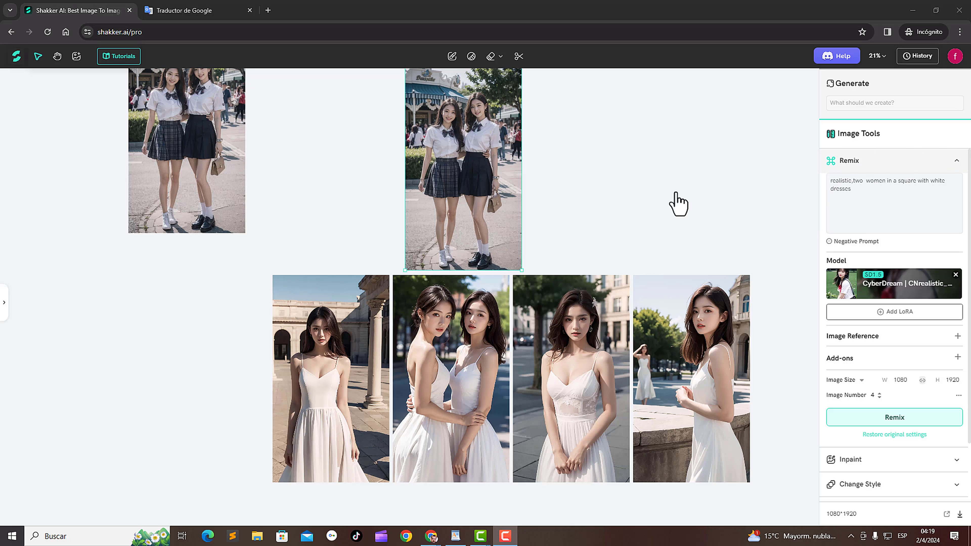
# Step: Place the generated image of two women in white dresses beside the selected original photo and enlarge both for comparison
pyautogui.moveTo(458, 351); pyautogui.dragTo(636, 136)
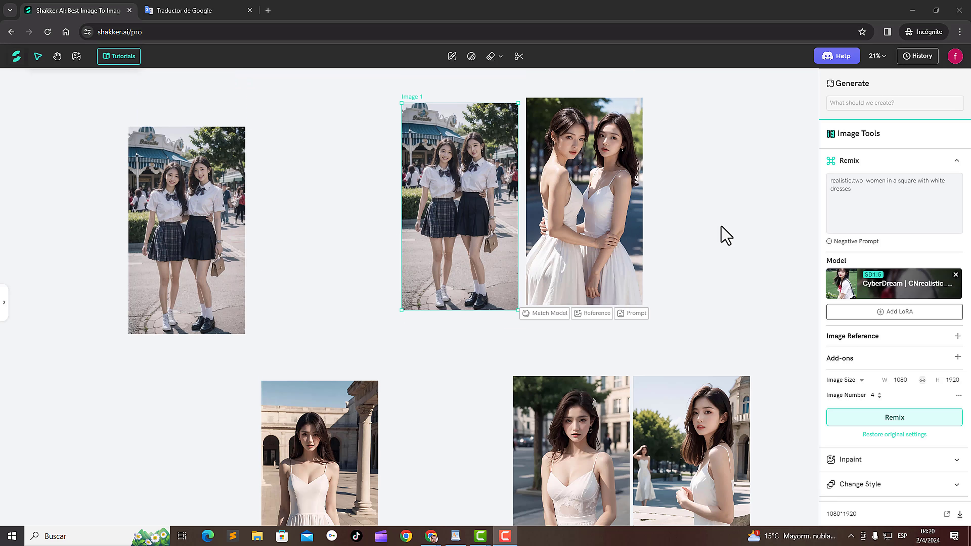
pyautogui.rightClick(726, 235)
pyautogui.click(755, 235)
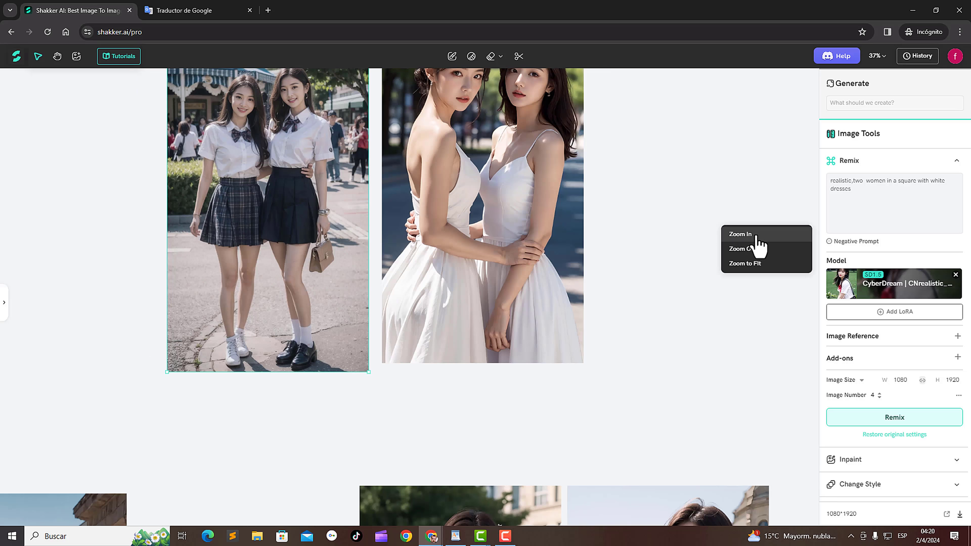
# Step: Select the generated image of the two women in white dresses and open it for inpainting
pyautogui.click(647, 215)
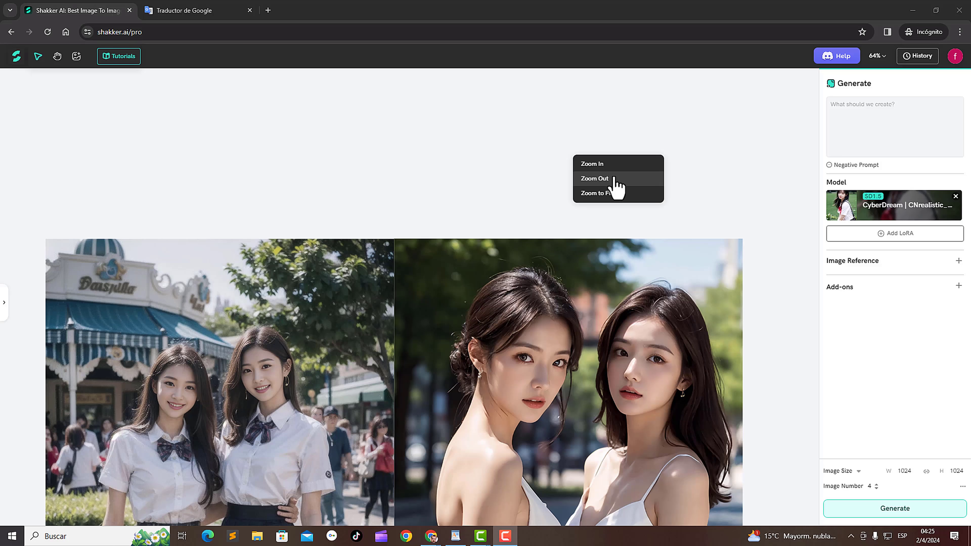
pyautogui.click(614, 178)
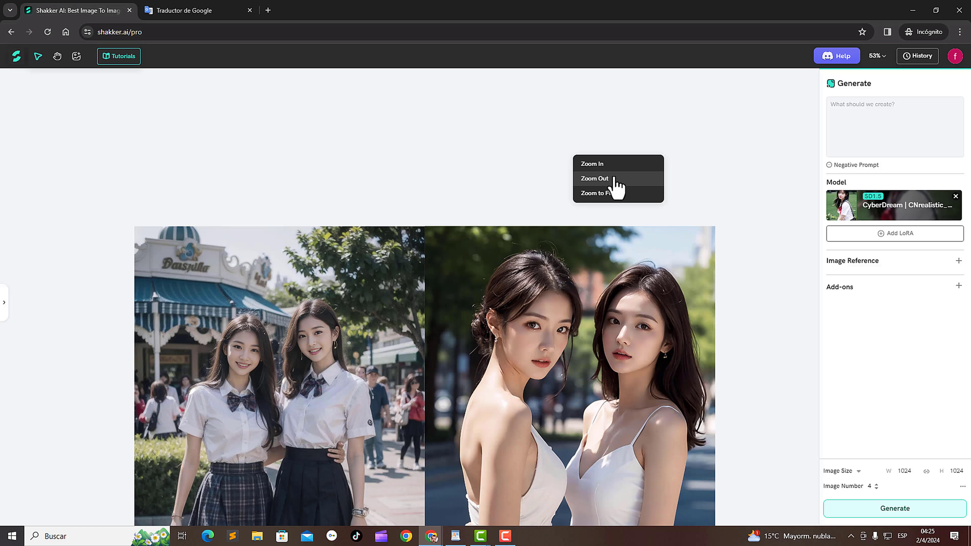
pyautogui.click(614, 178)
pyautogui.click(614, 178)
pyautogui.click(605, 179)
pyautogui.click(564, 267)
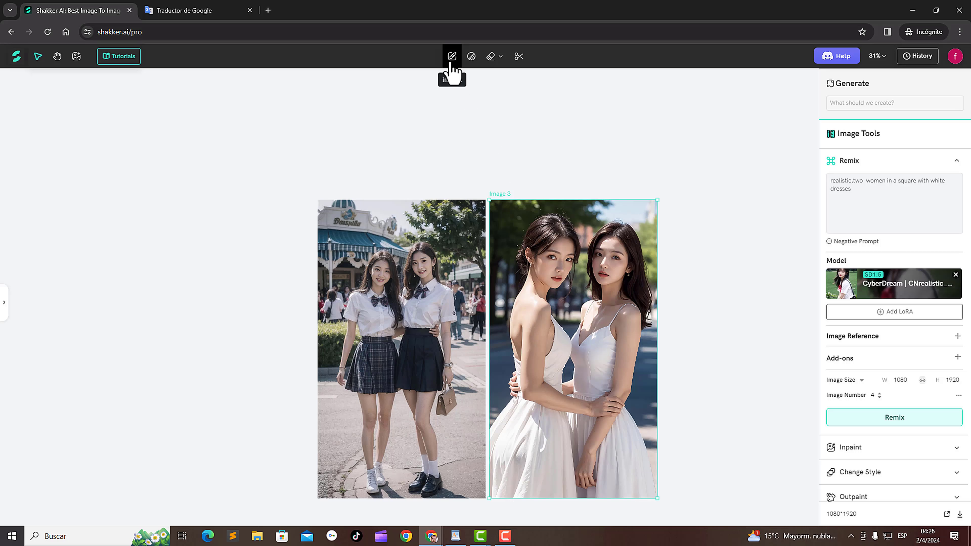
pyautogui.click(495, 63)
pyautogui.click(452, 58)
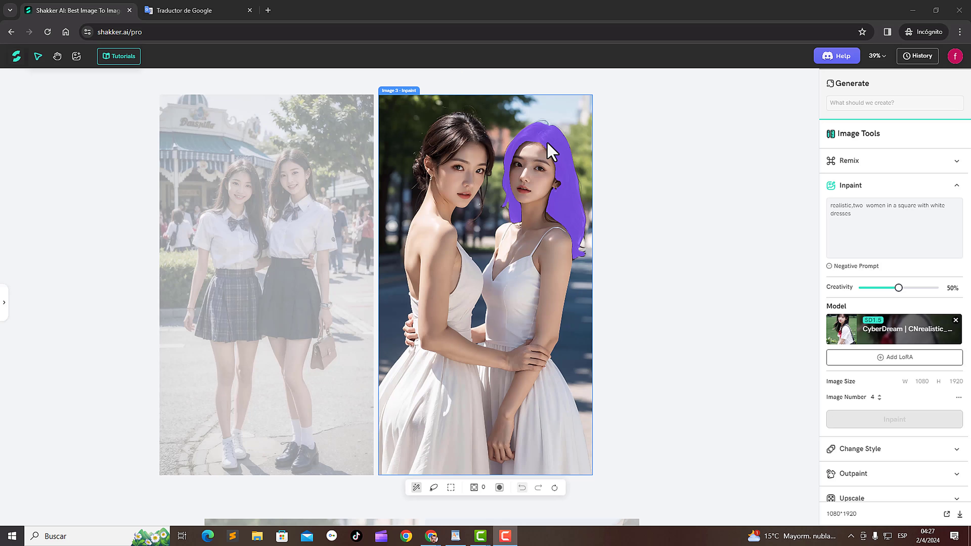
# Step: Mask both women's hair and inpaint it with the prompt "red hair"
pyautogui.click(448, 133)
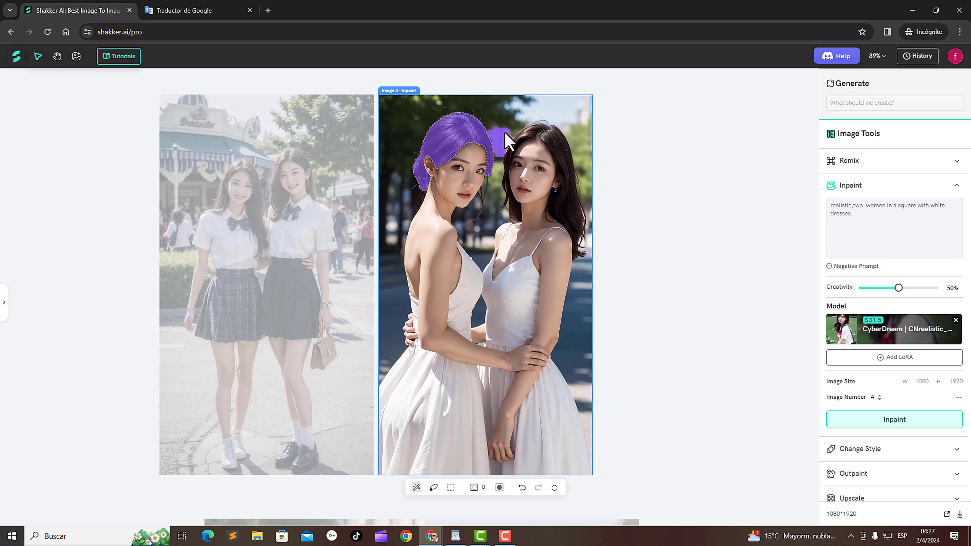
pyautogui.click(546, 130)
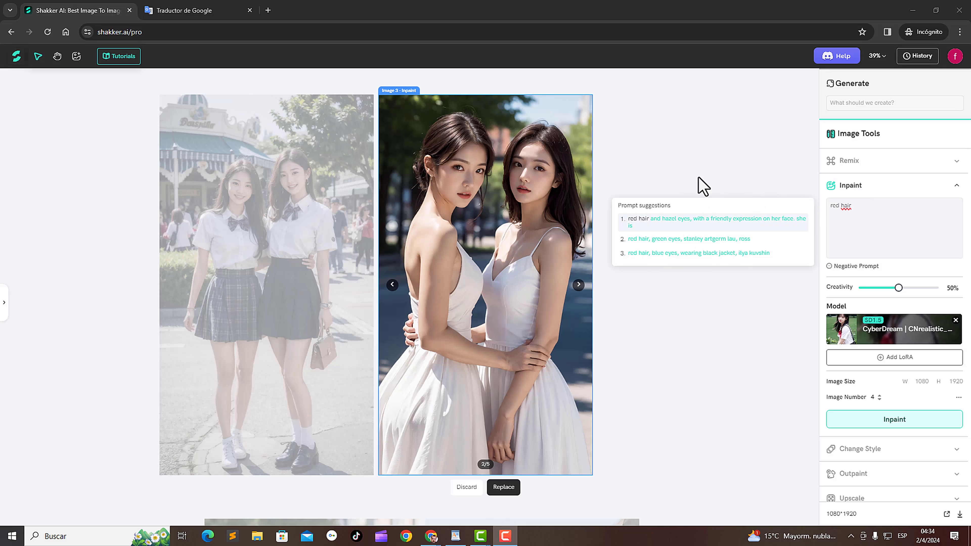
pyautogui.click(880, 421)
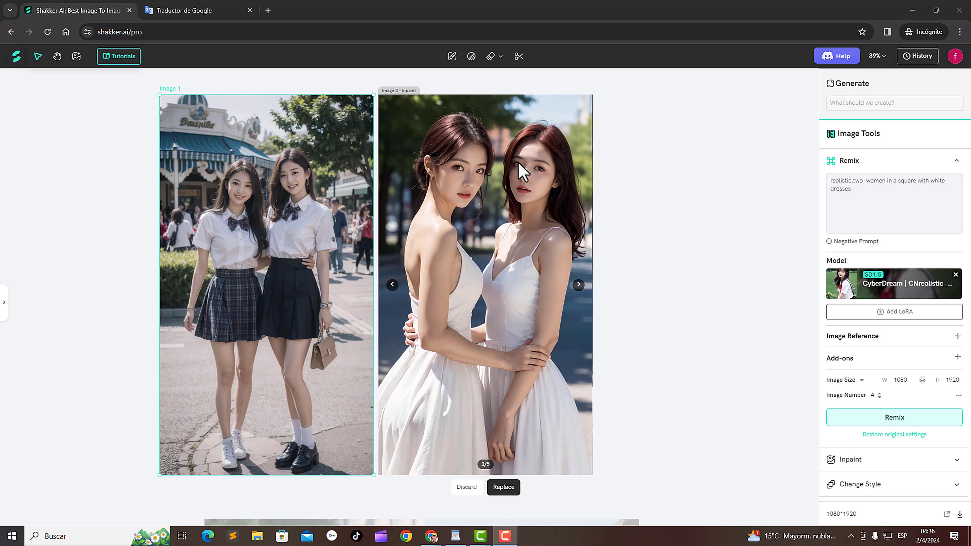
# Step: Inspect the red-haired inpaint result up close and replace the white-dress image with it
pyautogui.rightClick(623, 188)
pyautogui.click(655, 199)
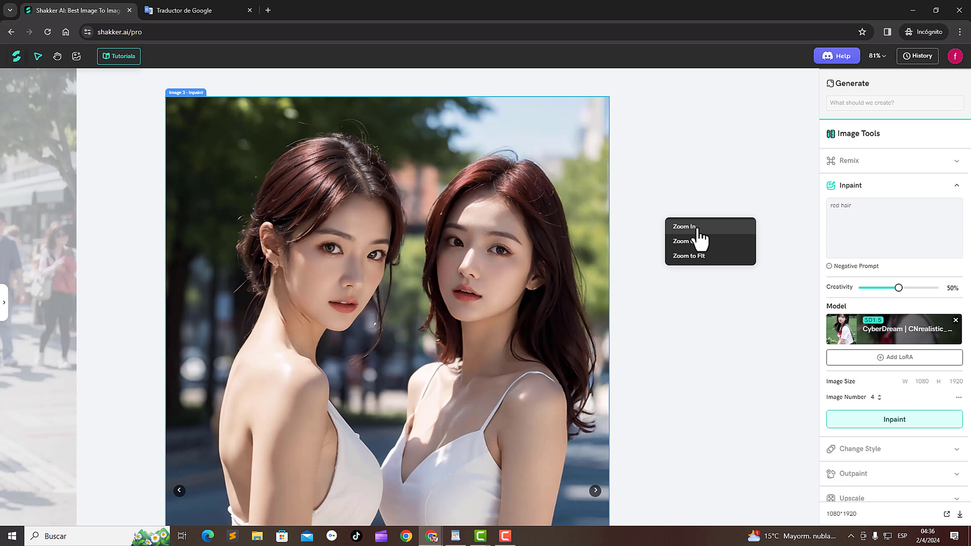
pyautogui.doubleClick(697, 229)
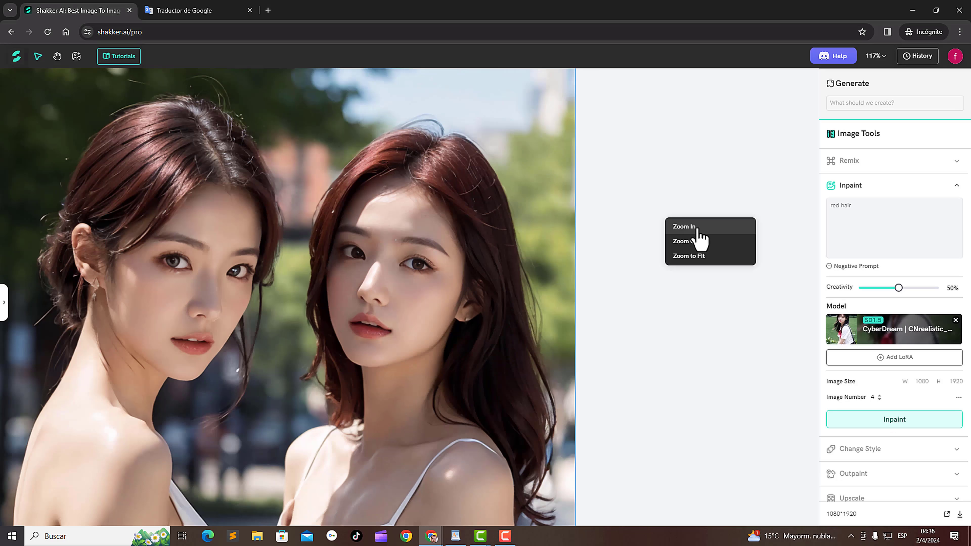
pyautogui.moveTo(442, 189); pyautogui.dragTo(459, 191)
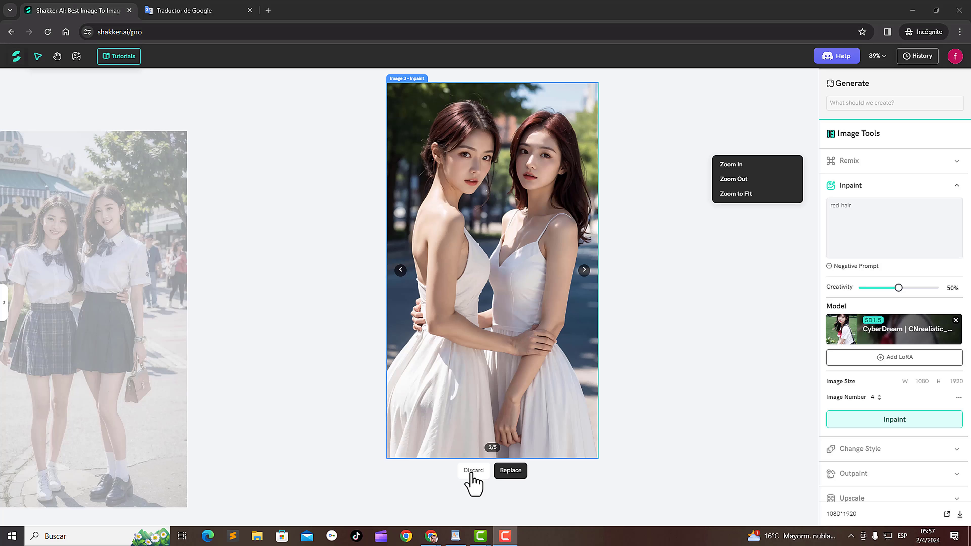
pyautogui.click(511, 471)
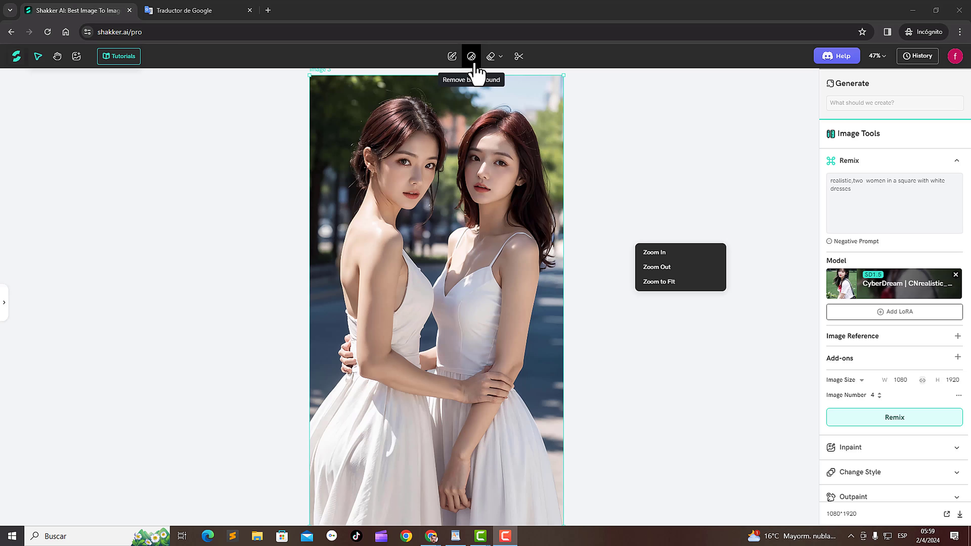
# Step: Erase the shop sign with Simple Remove and the handbag with Smart Remove in the original schoolgirl-uniform photo
pyautogui.click(474, 69)
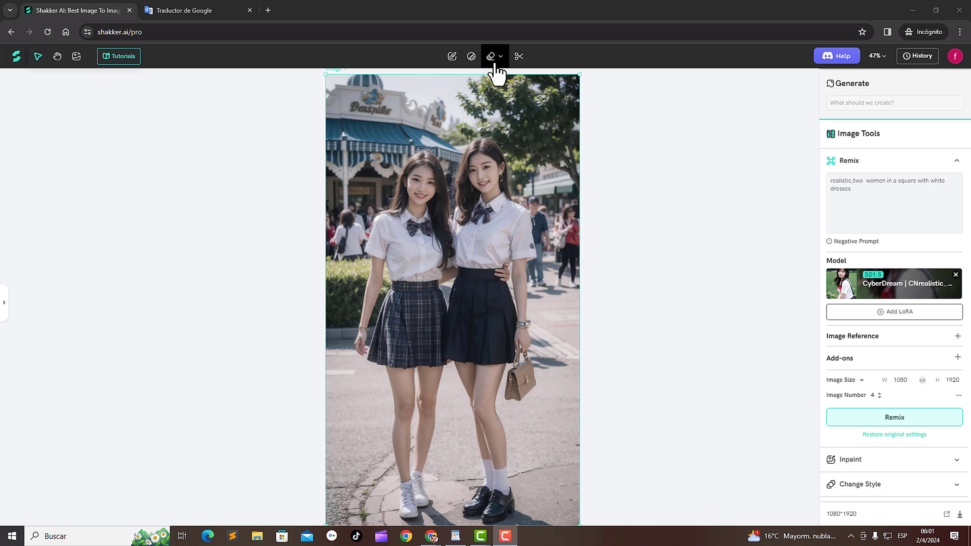
pyautogui.click(498, 67)
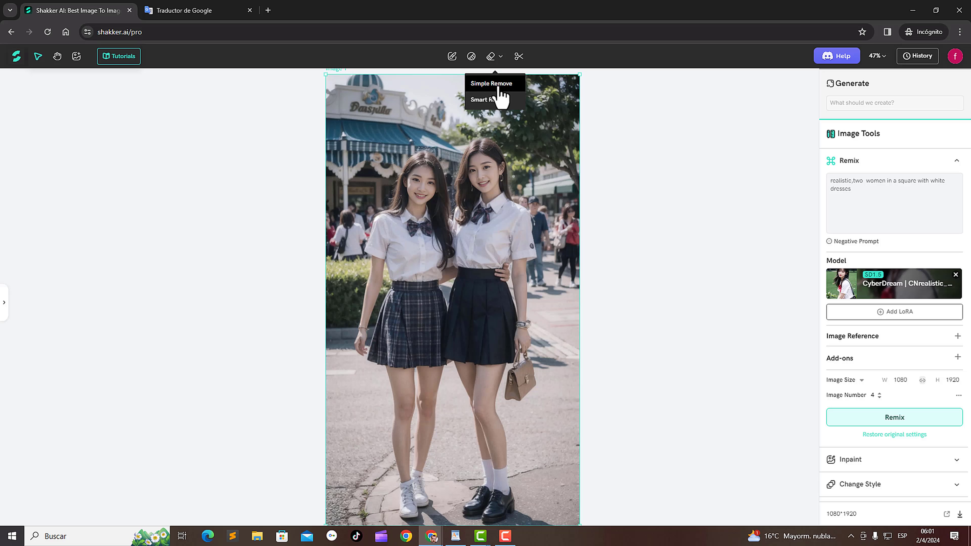
pyautogui.click(492, 84)
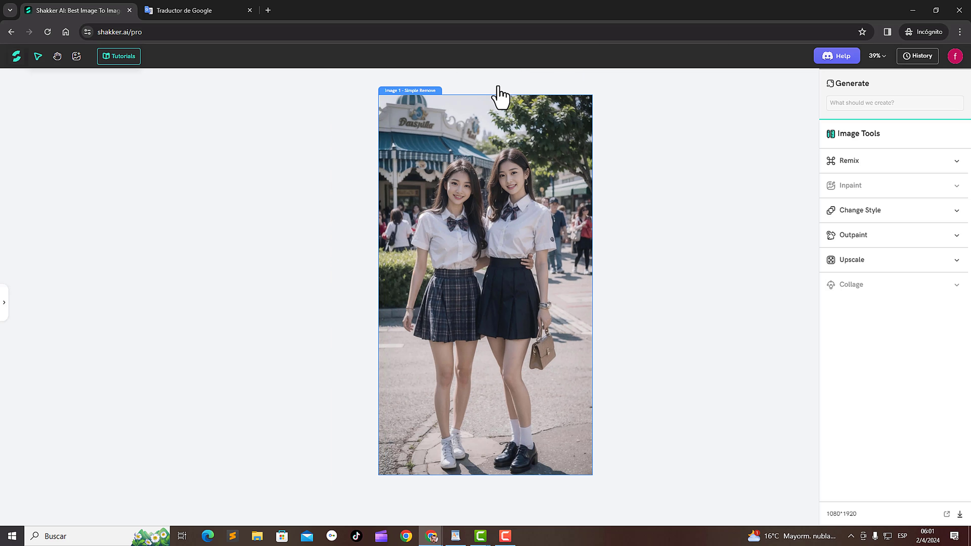
pyautogui.moveTo(497, 95); pyautogui.dragTo(555, 126)
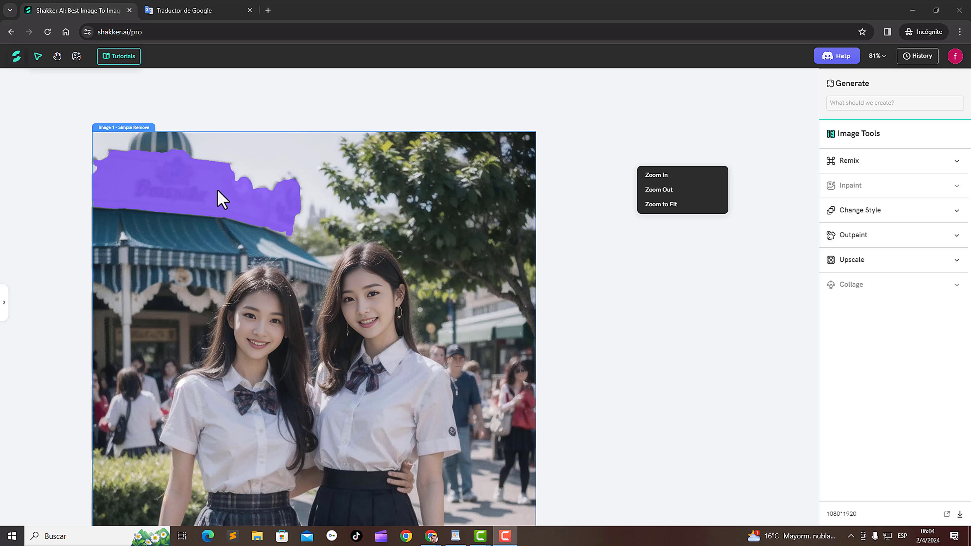
pyautogui.click(260, 109)
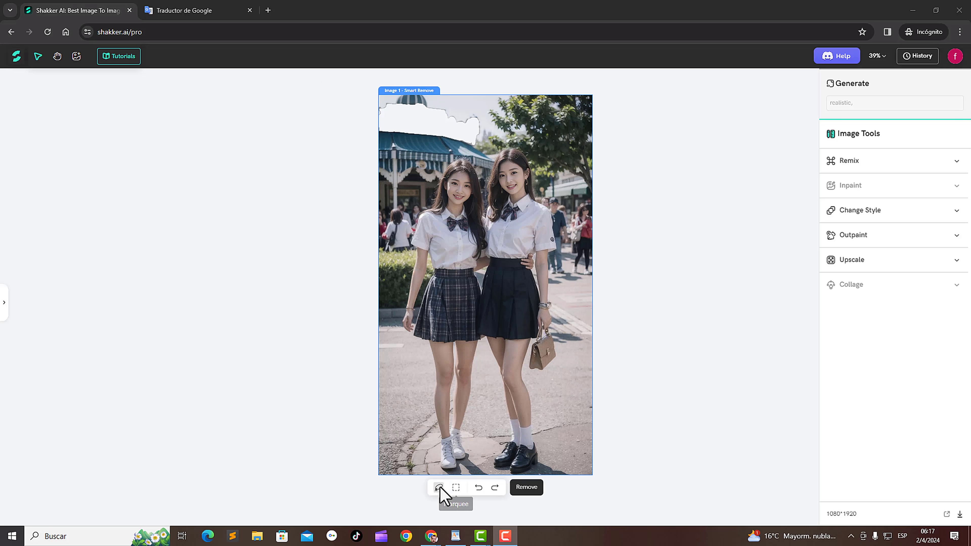
pyautogui.click(440, 491)
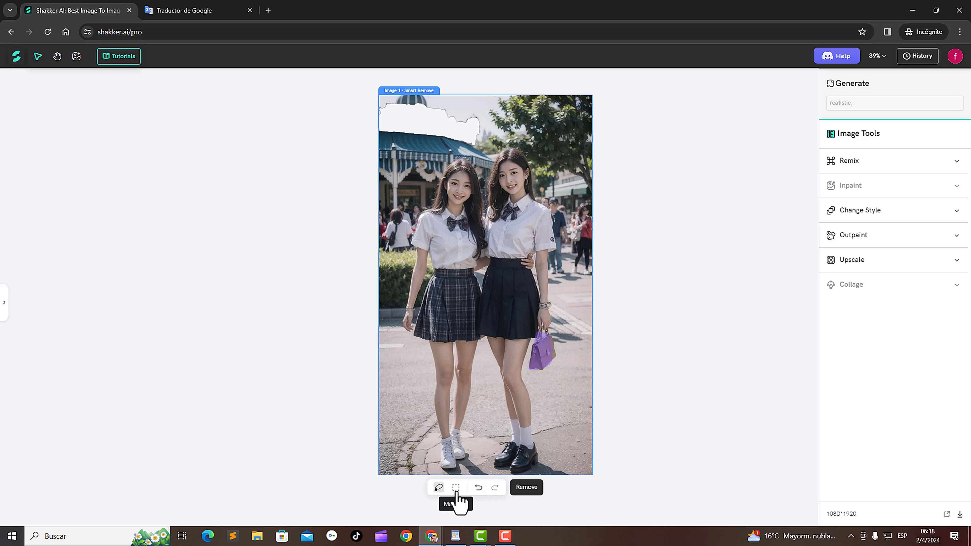
pyautogui.moveTo(540, 327); pyautogui.dragTo(549, 342)
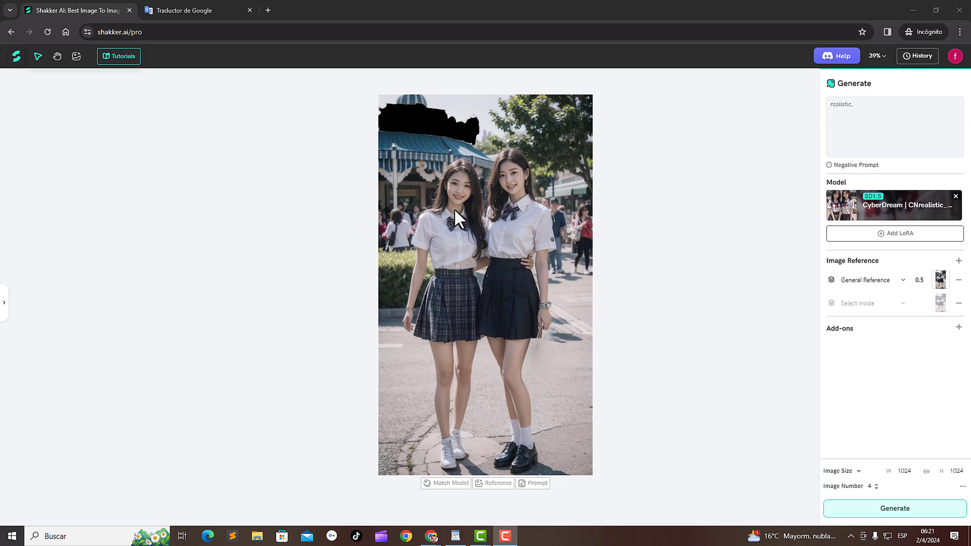
# Step: Restore the edited uniform photo to its original image
pyautogui.rightClick(455, 210)
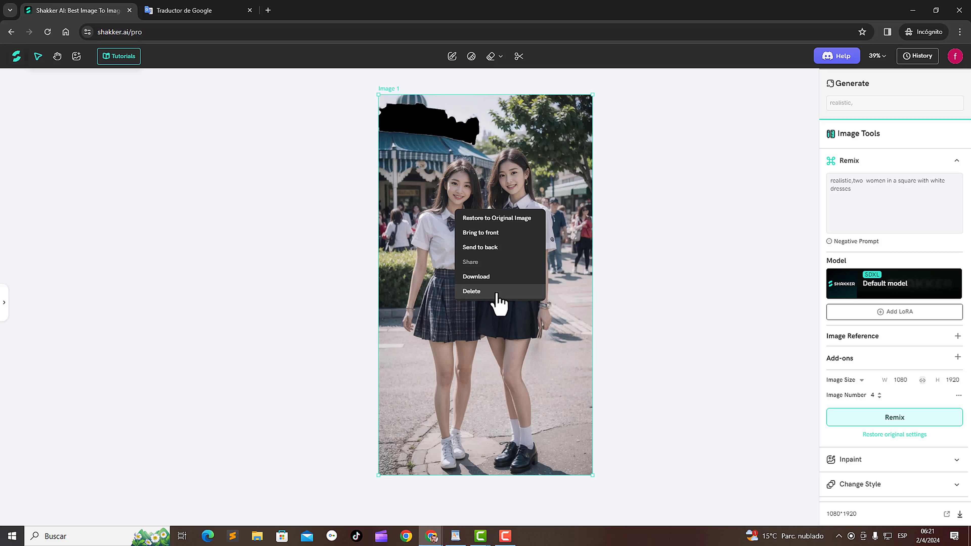
pyautogui.press('F10')
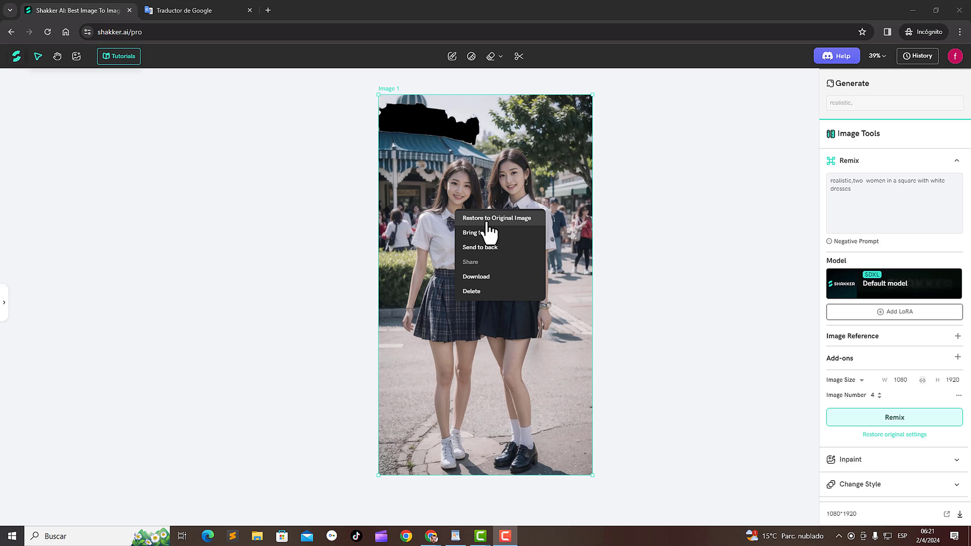
pyautogui.click(519, 224)
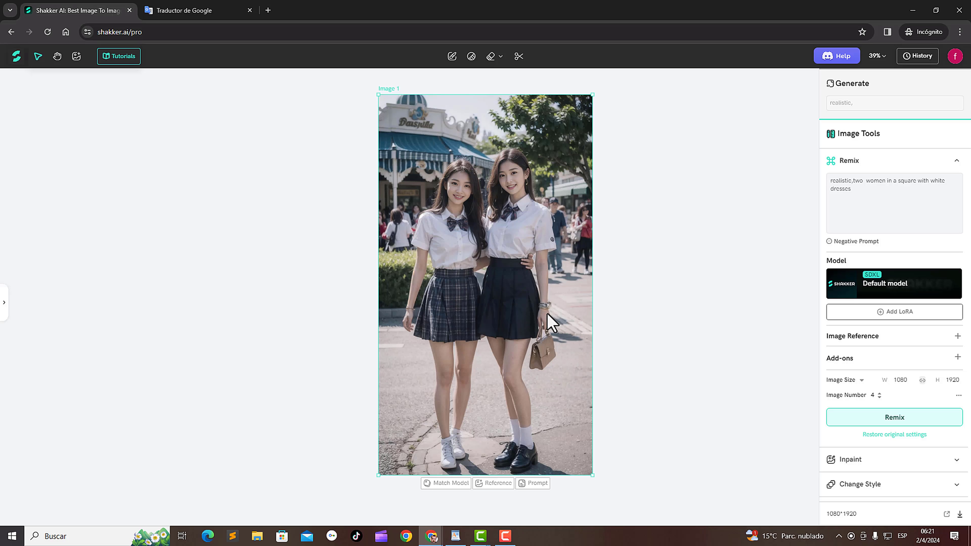
pyautogui.rightClick(448, 140)
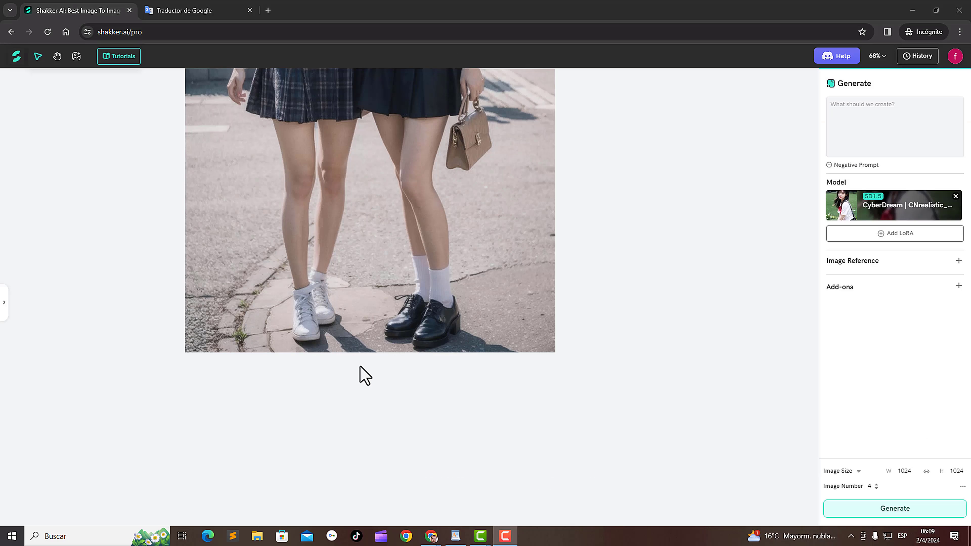
# Step: Match the generation model to the uniform photo and add the photo as a General Reference
pyautogui.moveTo(331, 364)
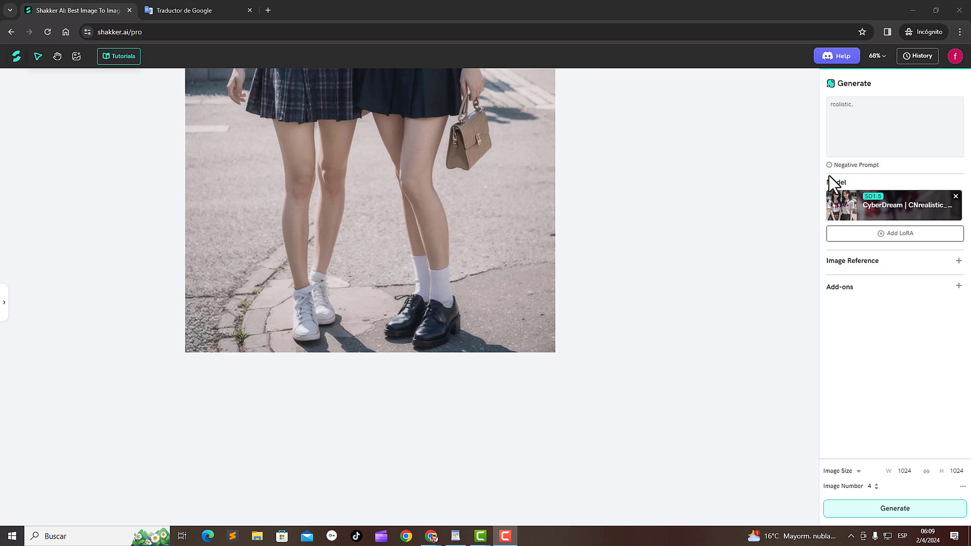
pyautogui.scroll(2, 366, 436)
pyautogui.moveTo(384, 411)
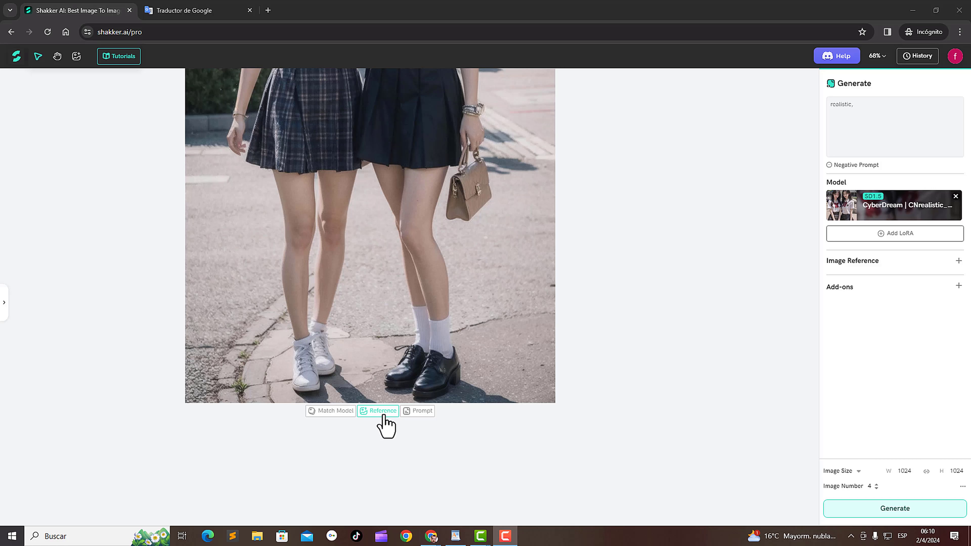
pyautogui.click(384, 411)
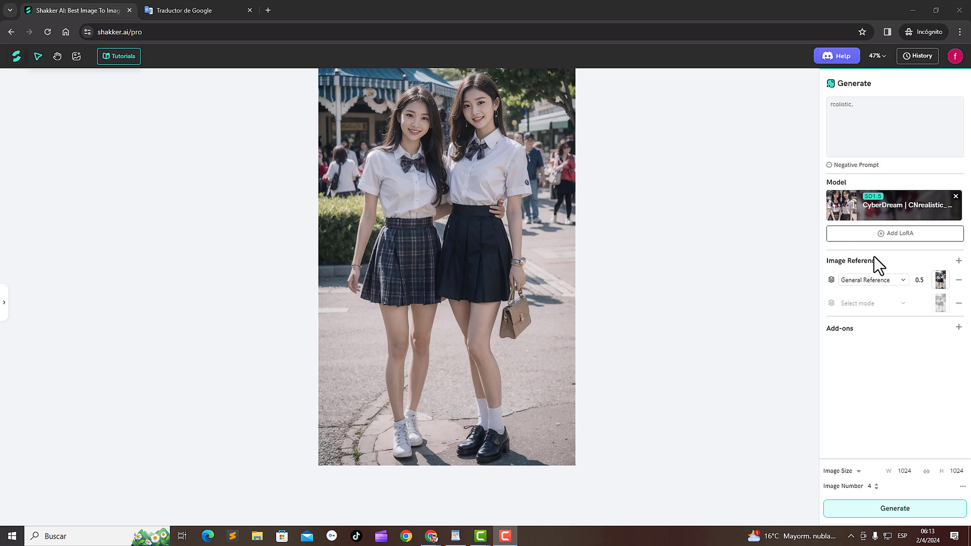
pyautogui.click(893, 282)
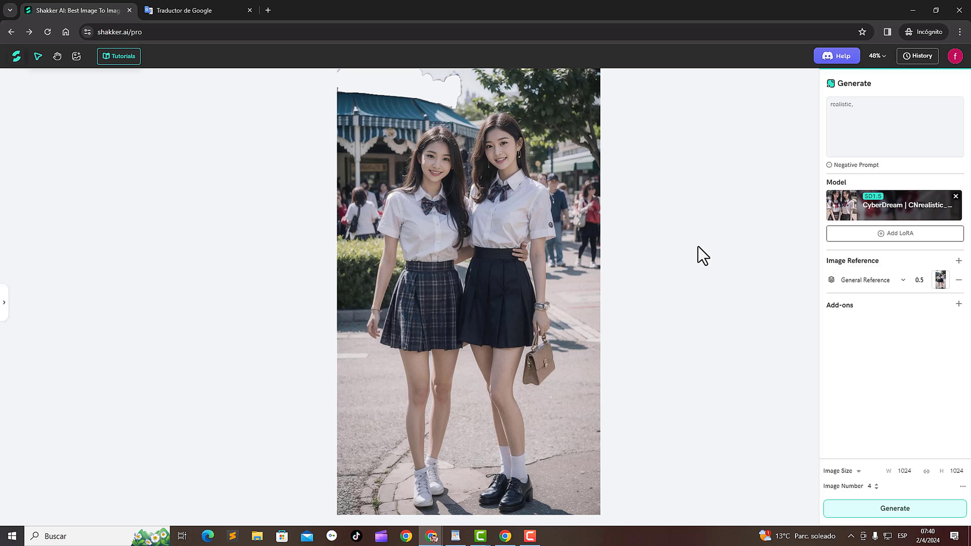
# Step: Remove the uniform photo's image reference and upload the blonde woman's portrait from the Imágenes folder
pyautogui.click(958, 282)
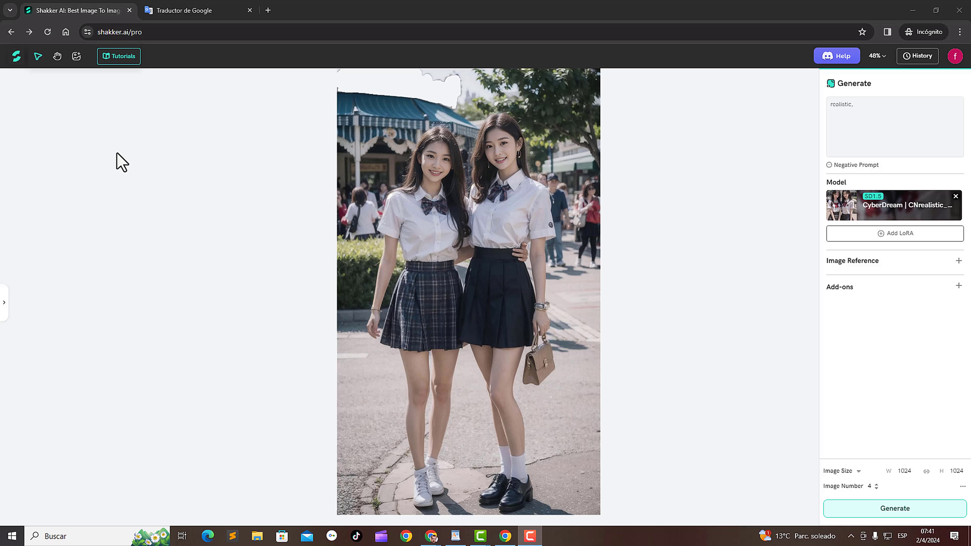
pyautogui.click(78, 60)
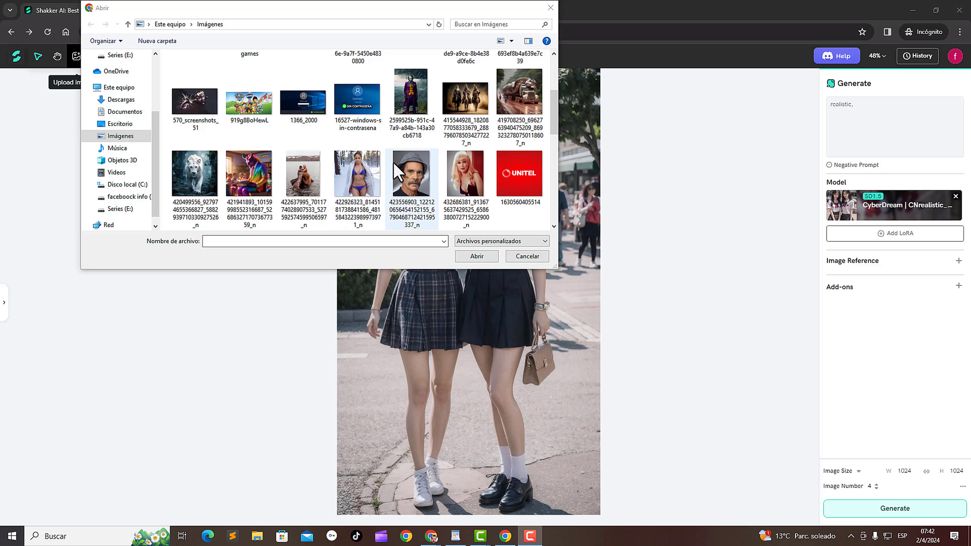
pyautogui.doubleClick(475, 176)
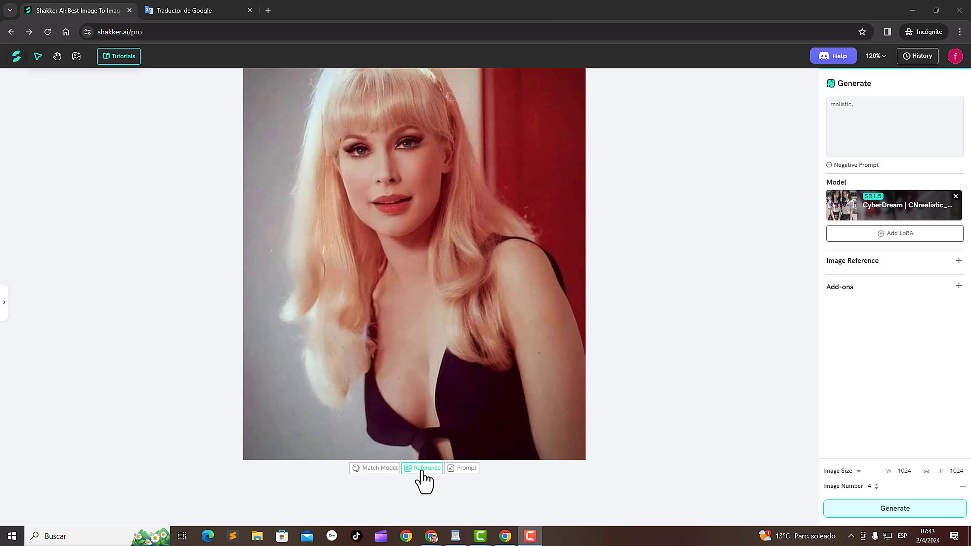
# Step: Add the uploaded portrait as an image reference in Poses mode and open its reference settings
pyautogui.click(425, 471)
pyautogui.click(865, 279)
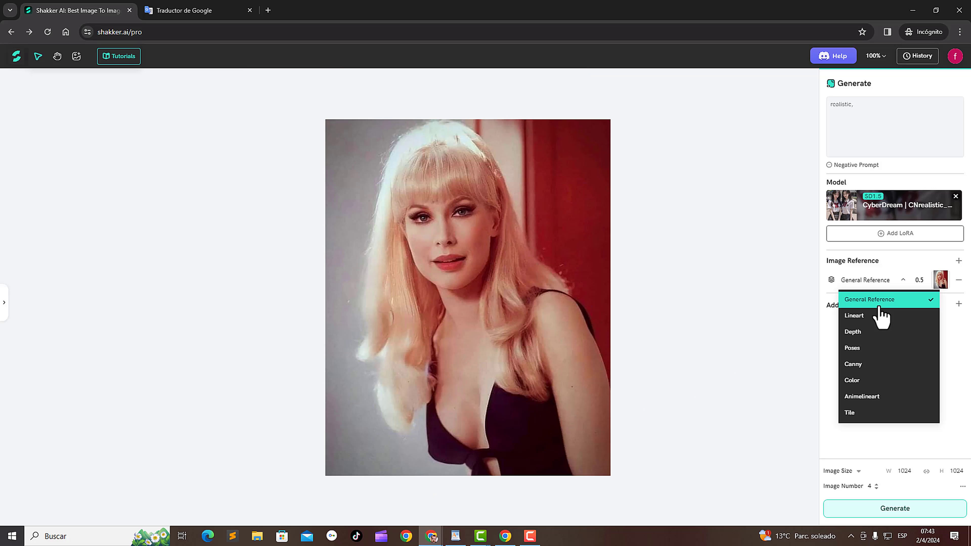
pyautogui.click(877, 349)
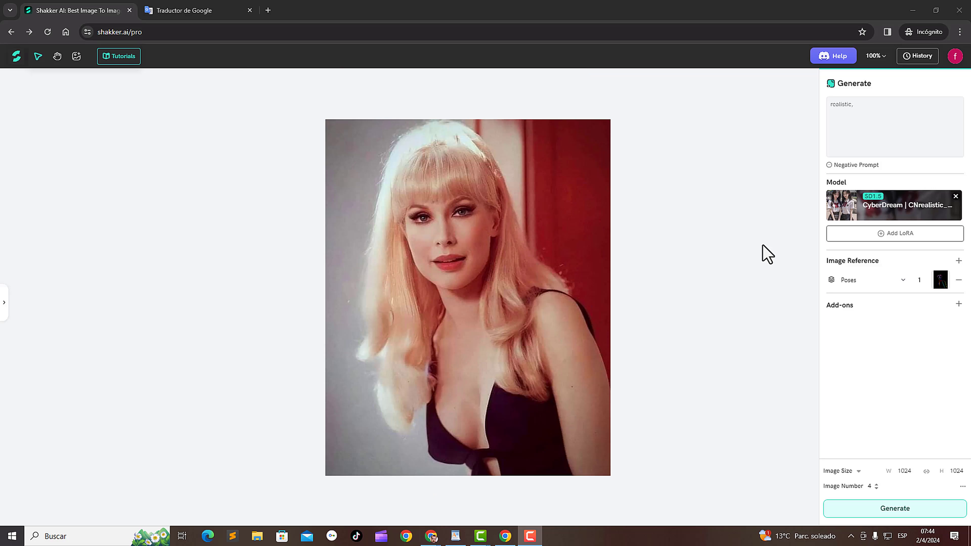
pyautogui.click(941, 281)
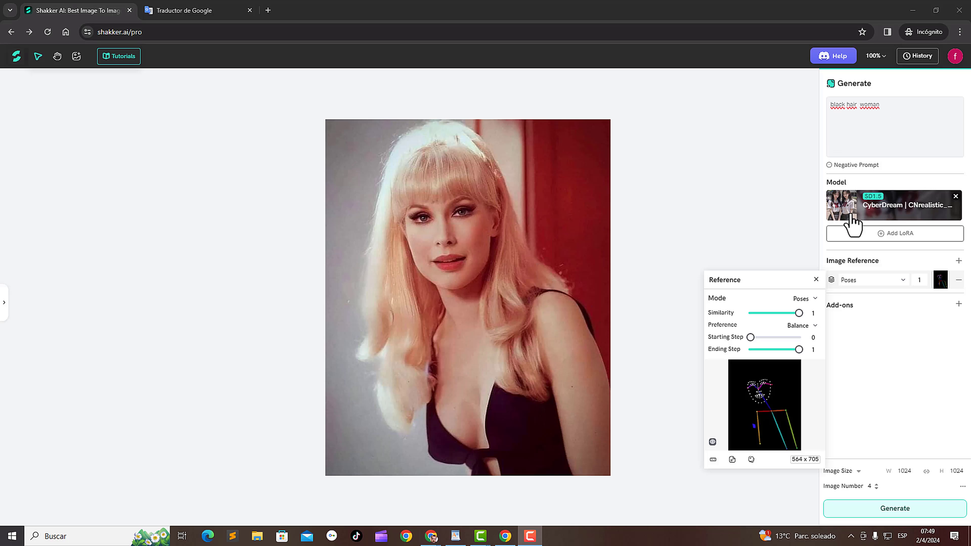
# Step: Open the model library, browse the SDXL and LoRA models, and filter the list to SD1.5 checkpoints
pyautogui.click(883, 215)
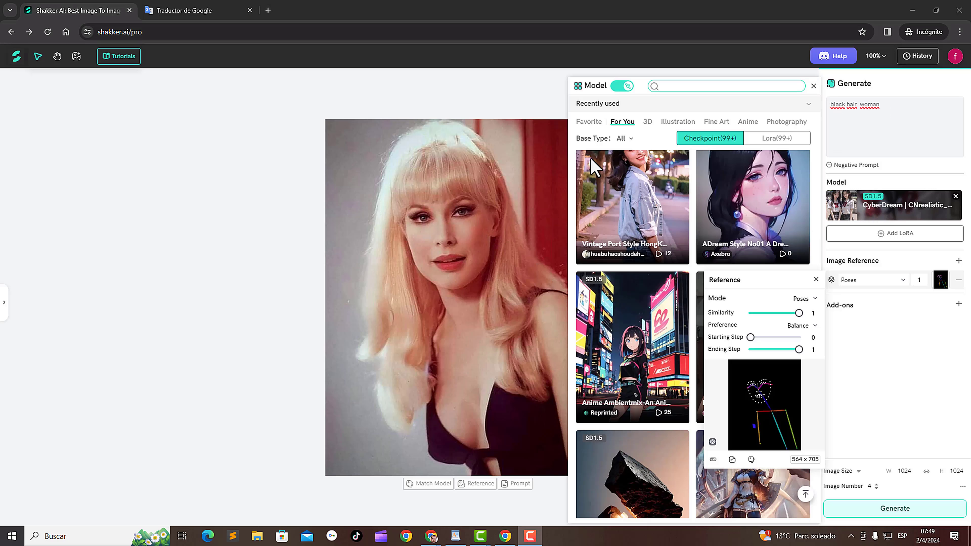
pyautogui.click(632, 142)
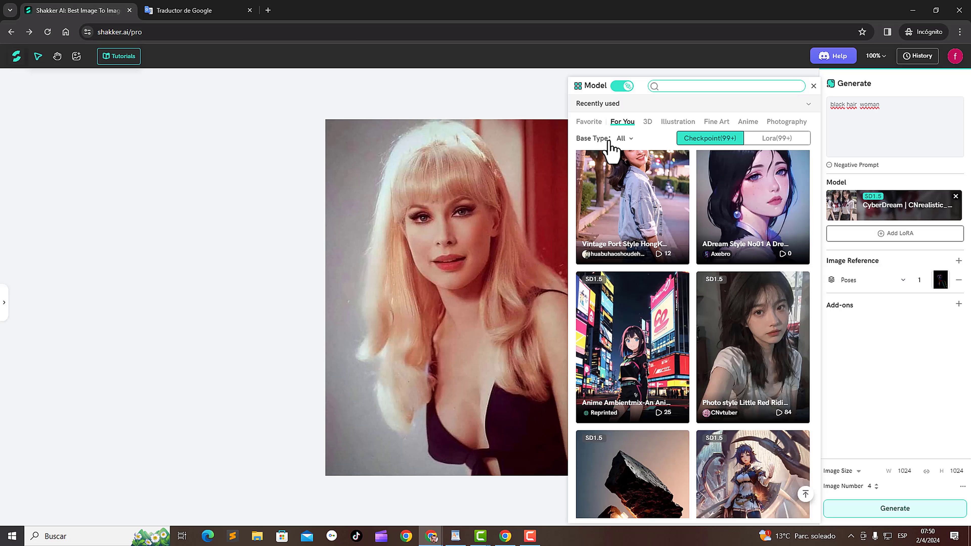
pyautogui.click(632, 140)
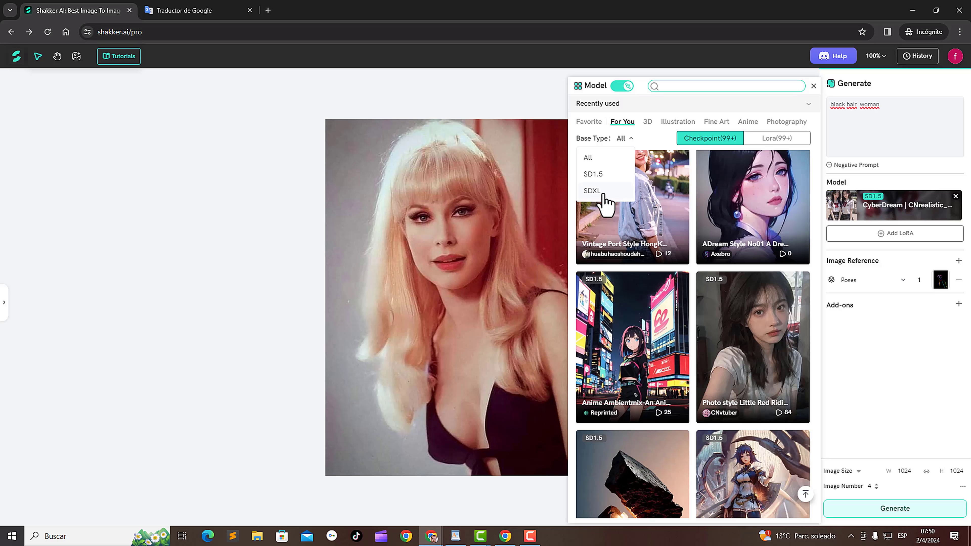
pyautogui.click(592, 191)
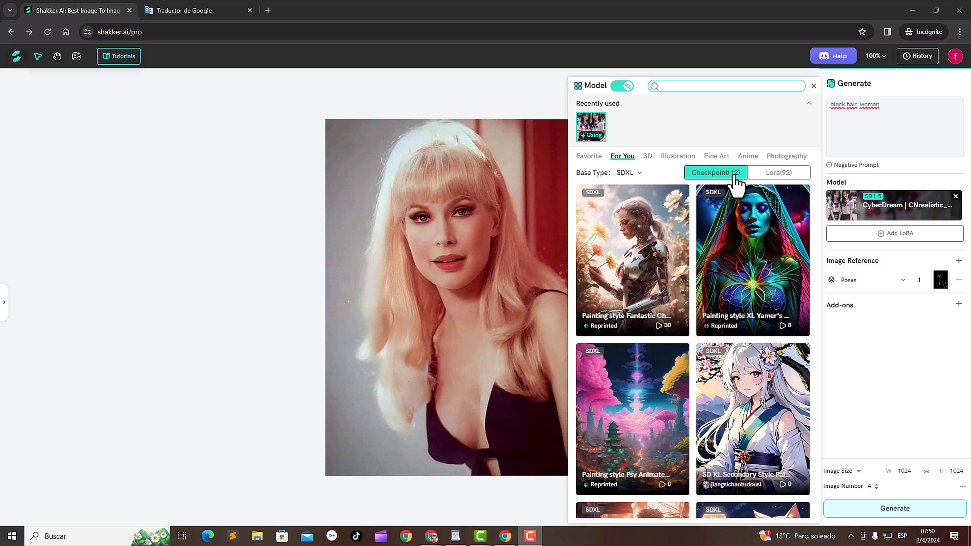
pyautogui.click(780, 174)
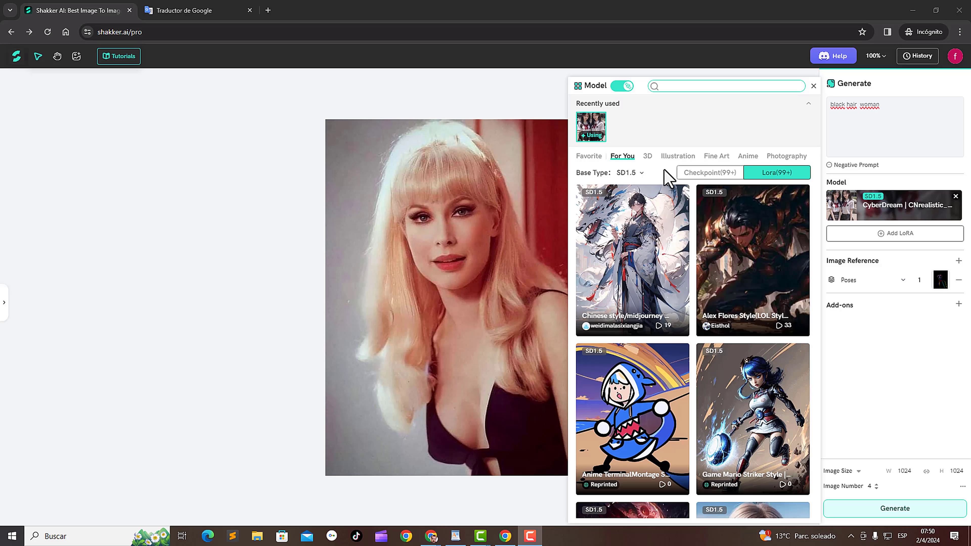
pyautogui.click(705, 174)
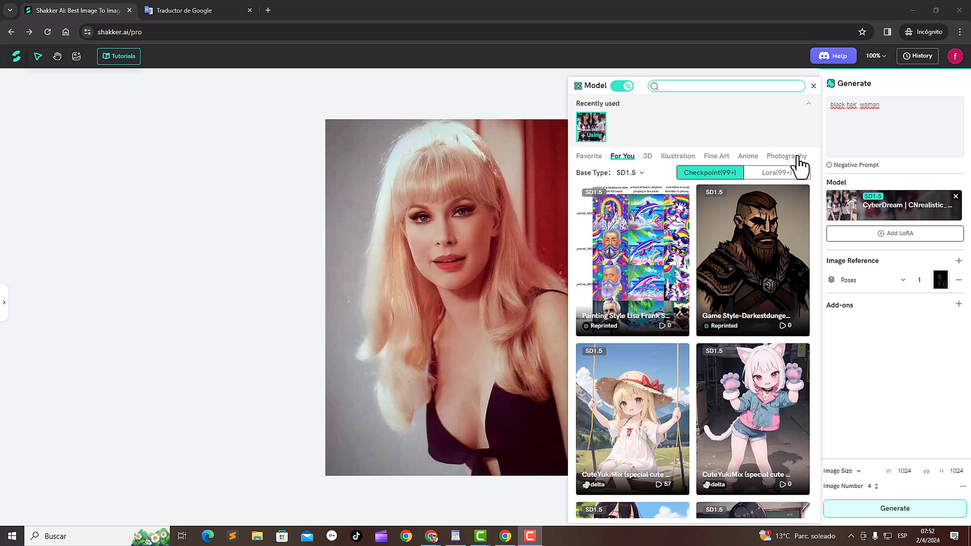
# Step: Choose the "mmk_the realm of commu..." checkpoint from the Photography category and generate the black-haired woman images
pyautogui.click(769, 158)
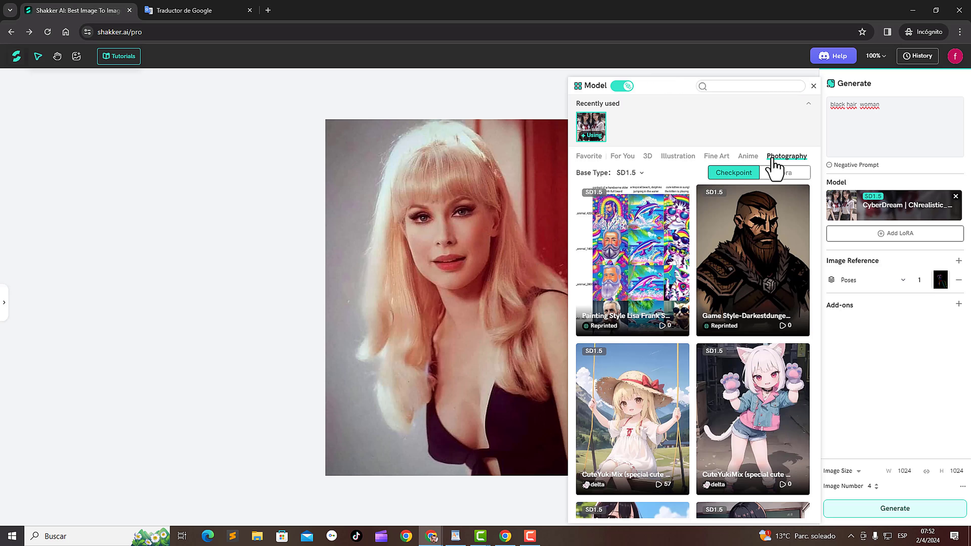
pyautogui.scroll(-3, 768, 168)
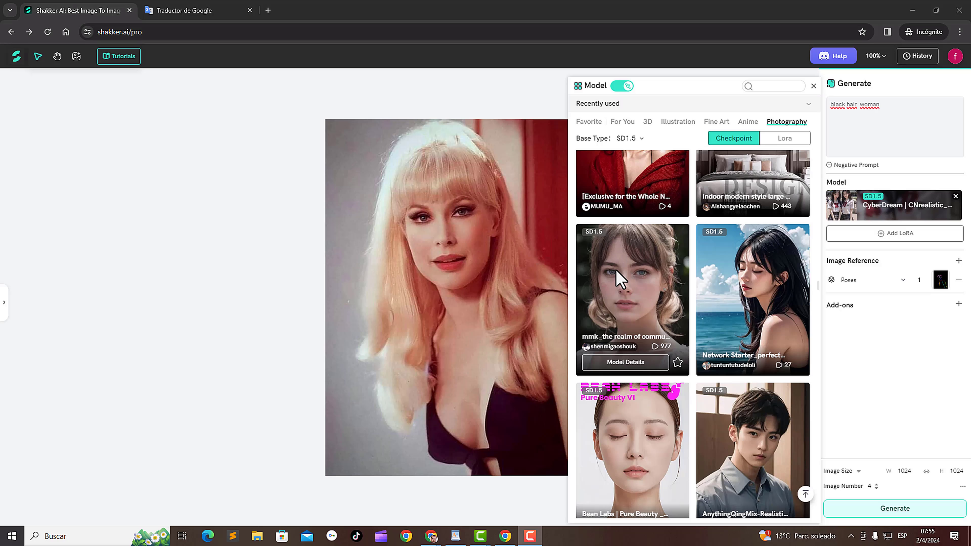
pyautogui.click(624, 364)
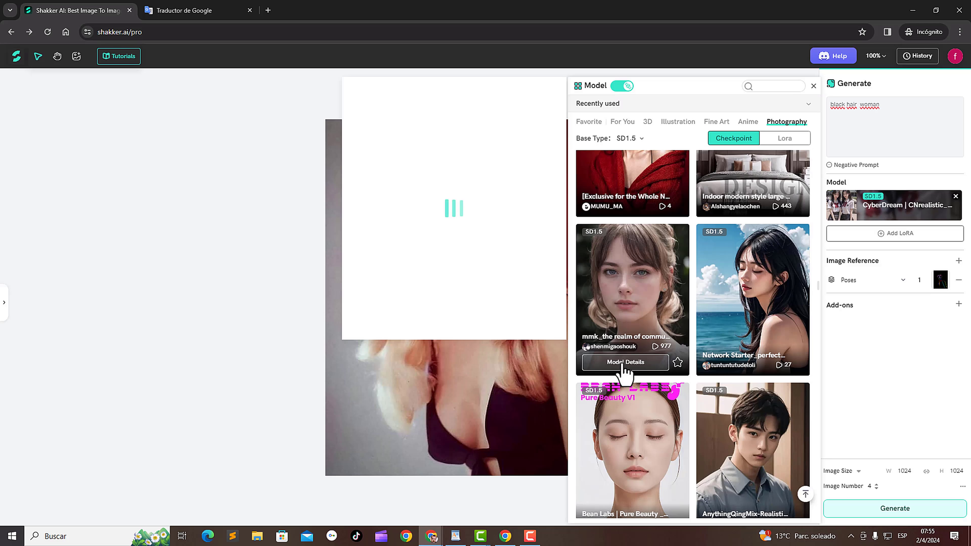
pyautogui.click(650, 283)
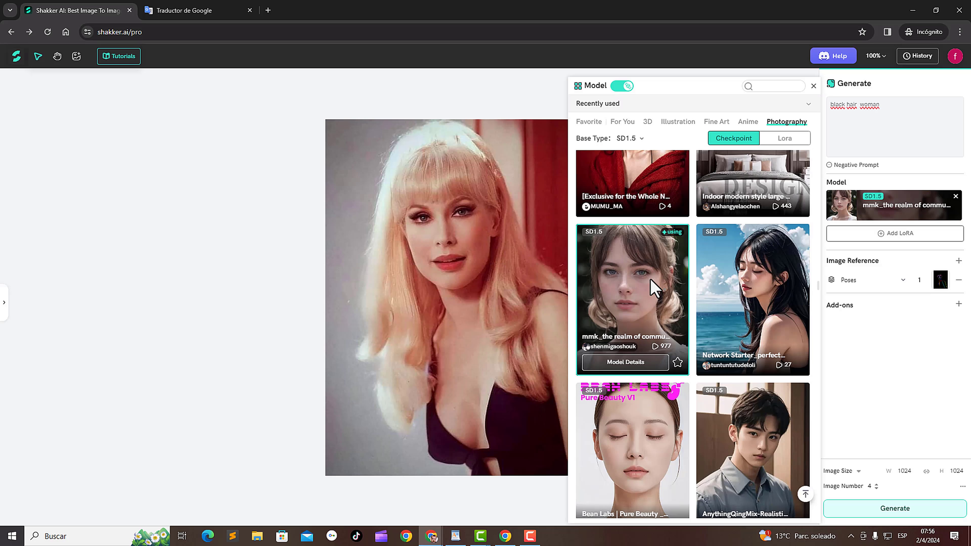
pyautogui.click(881, 239)
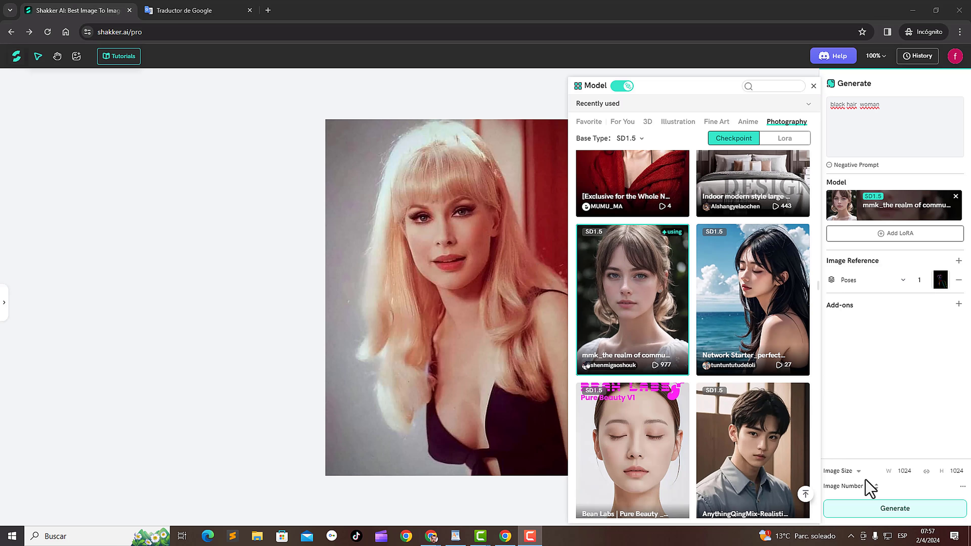
pyautogui.click(897, 514)
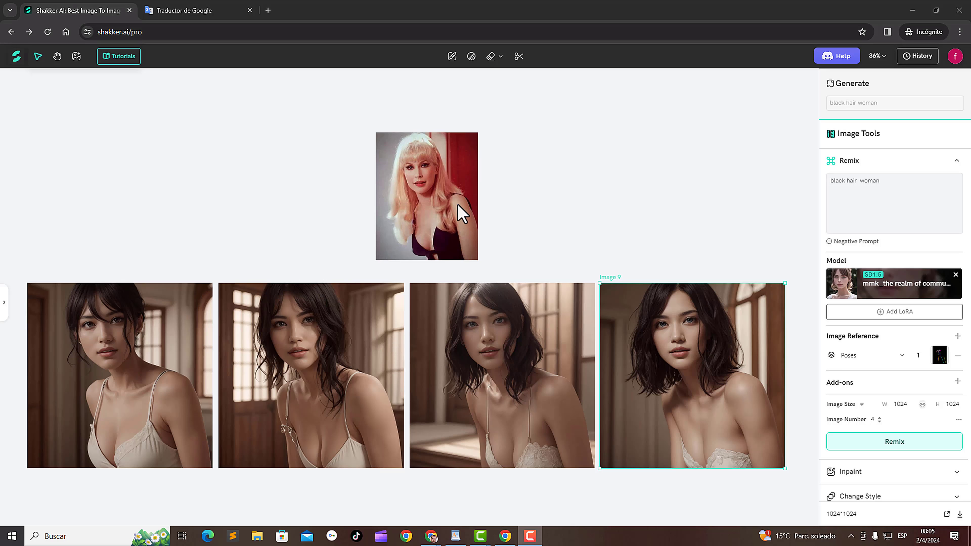
# Step: Copy the fierce Viking warrior prompt from Google Translate and replace the selected image's Remix prompt in Shakker AI with it
pyautogui.rightClick(596, 193)
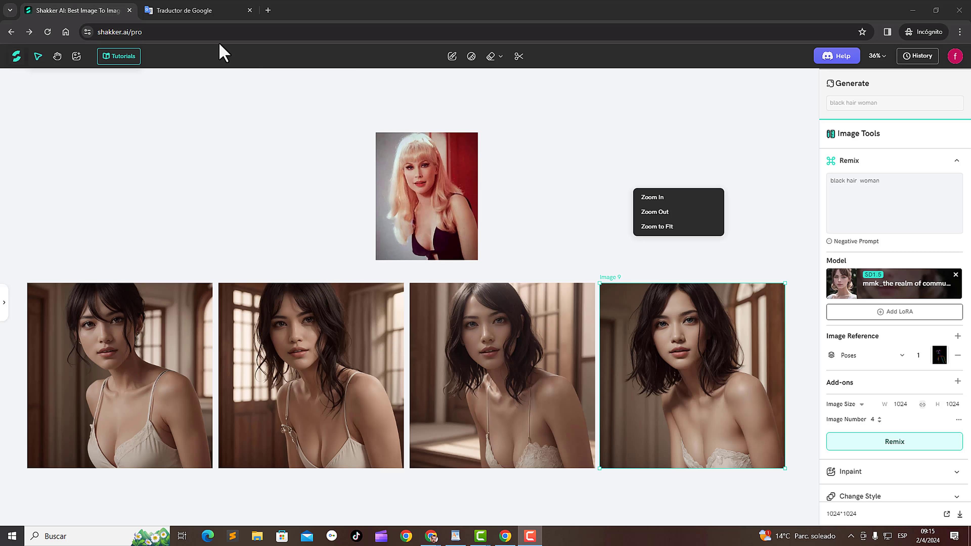
pyautogui.click(206, 14)
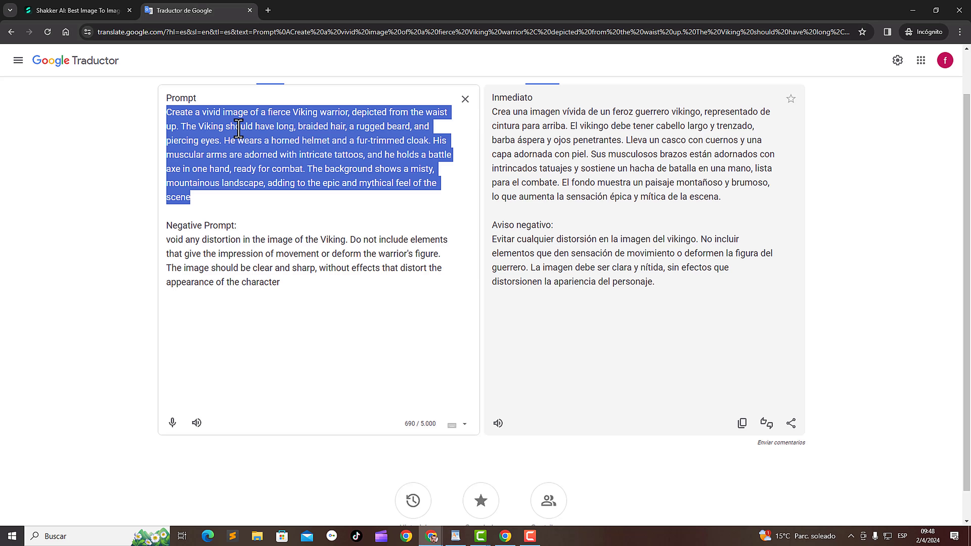
pyautogui.rightClick(237, 126)
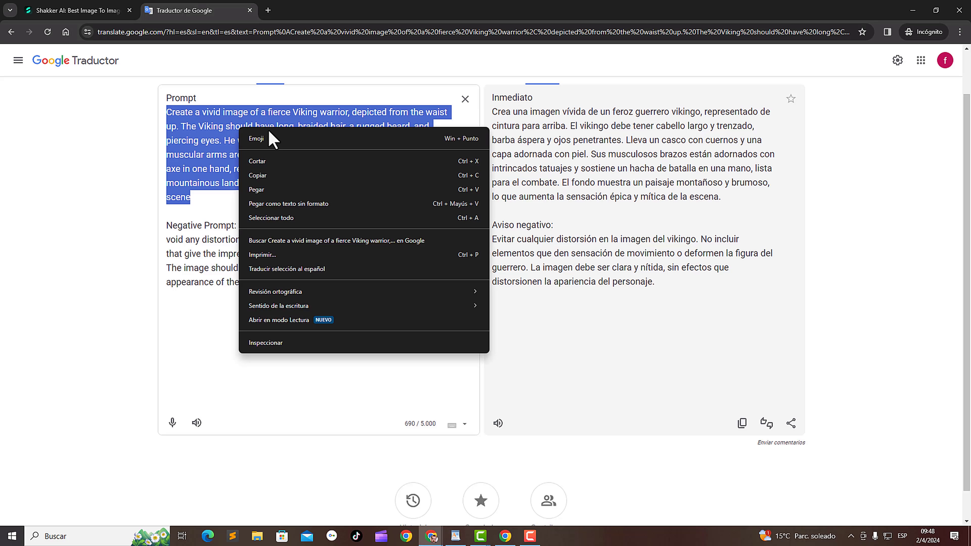
pyautogui.click(294, 176)
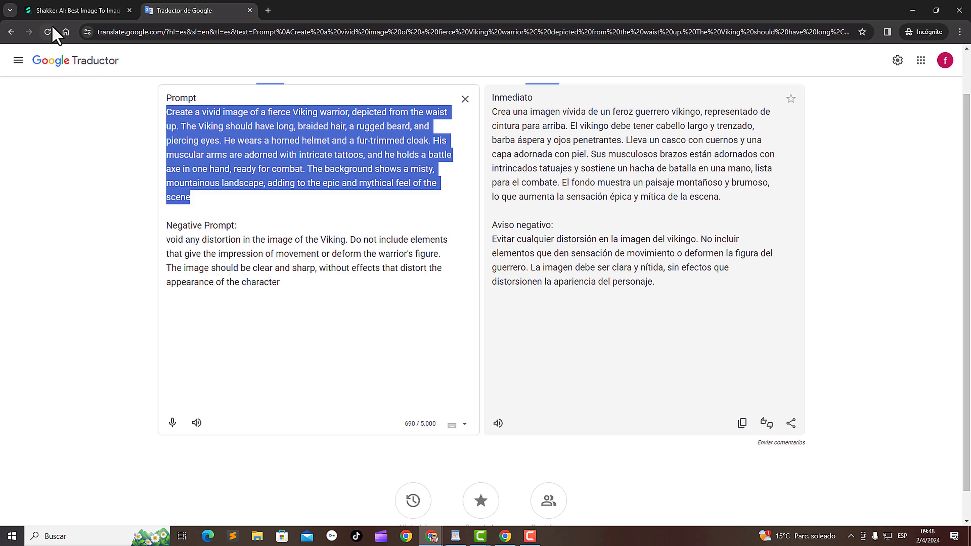
pyautogui.click(73, 10)
pyautogui.press('BackSpace')
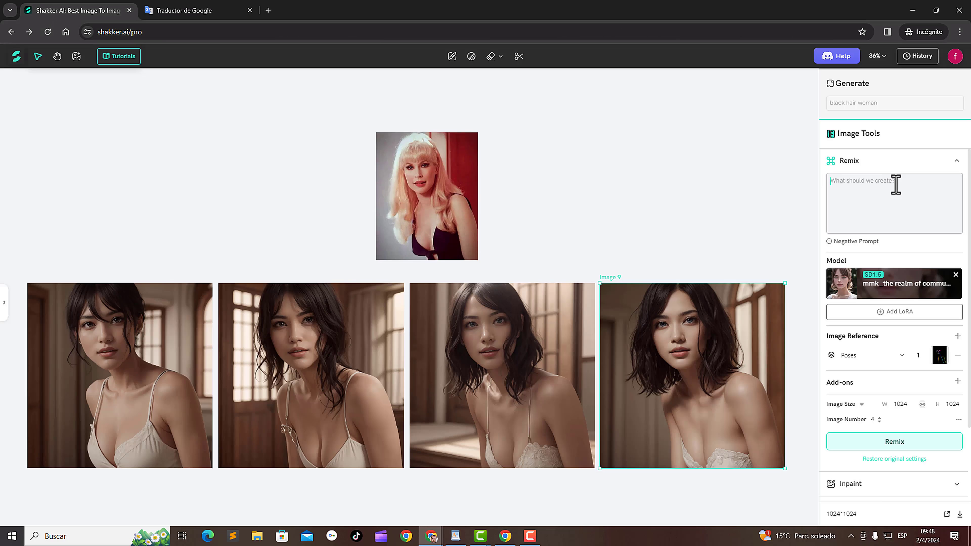
pyautogui.hotkey('ctrl', 'v')
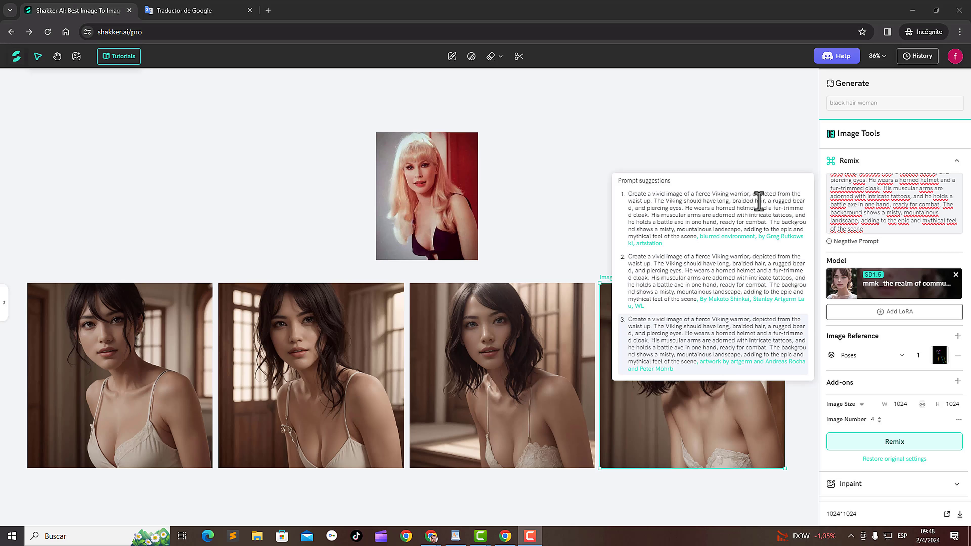
# Step: Copy the anti-distortion negative prompt from Google Translate and replace the "nsfw," text in the Remix negative prompt with it
pyautogui.click(863, 244)
pyautogui.hotkey('ctrl', 'Tab')
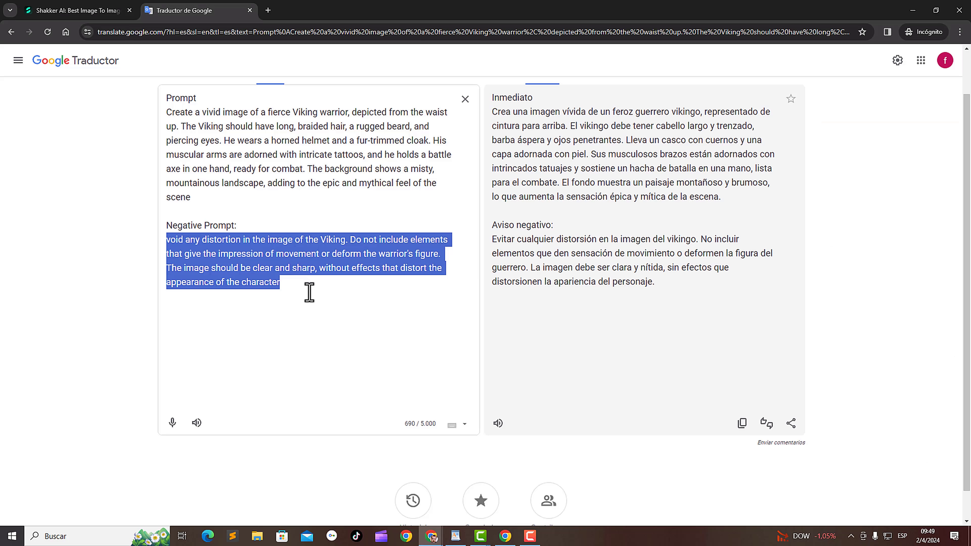
pyautogui.rightClick(309, 262)
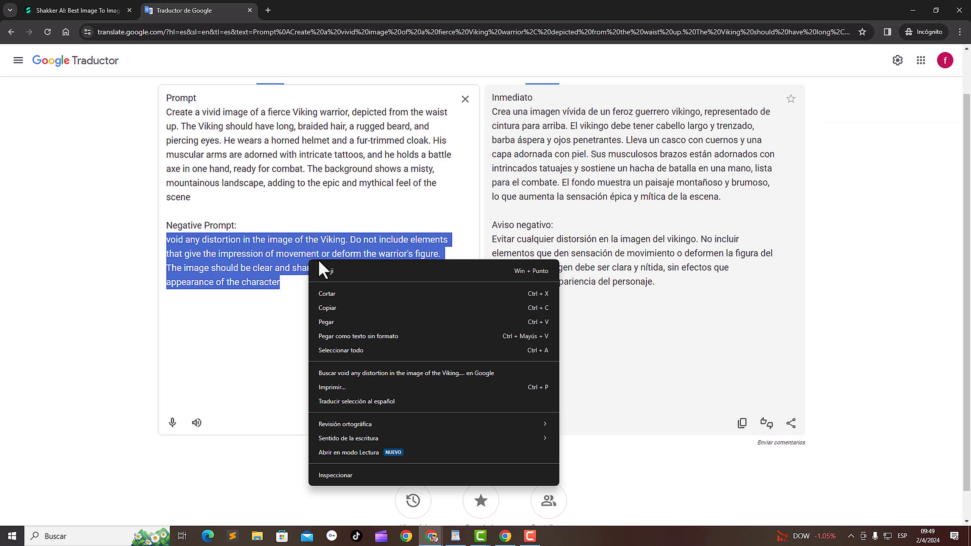
pyautogui.click(342, 307)
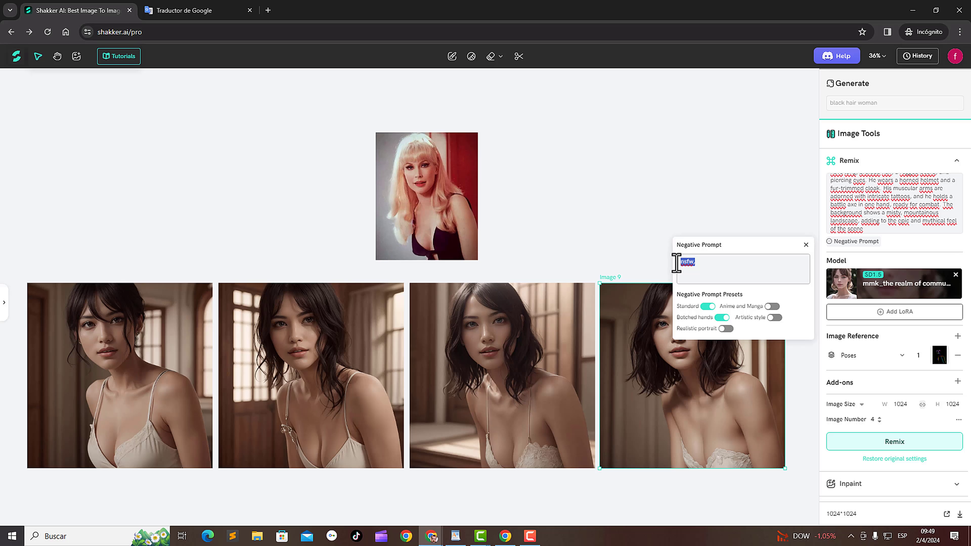
pyautogui.press('BackSpace')
pyautogui.hotkey('ctrl', 'v')
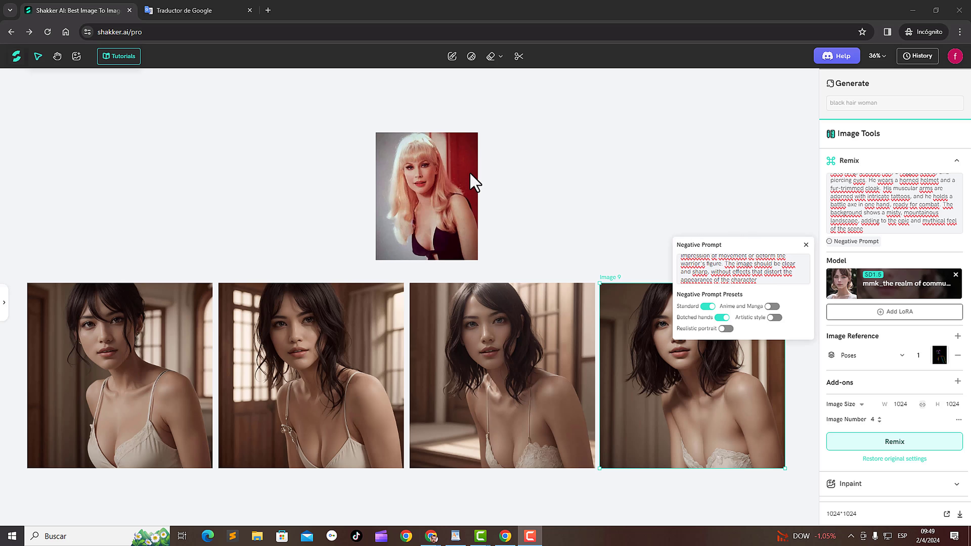
# Step: Switch the Remix model to the SDXL photography checkpoint DreamShaper XL Turbo and add the "Classic Humanistic Docum..." LoRA
pyautogui.click(881, 300)
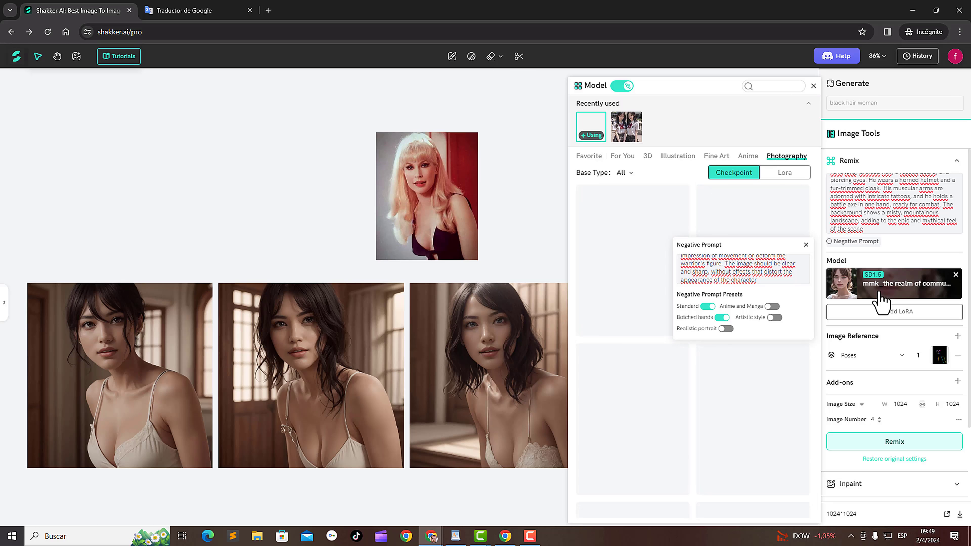
pyautogui.click(625, 178)
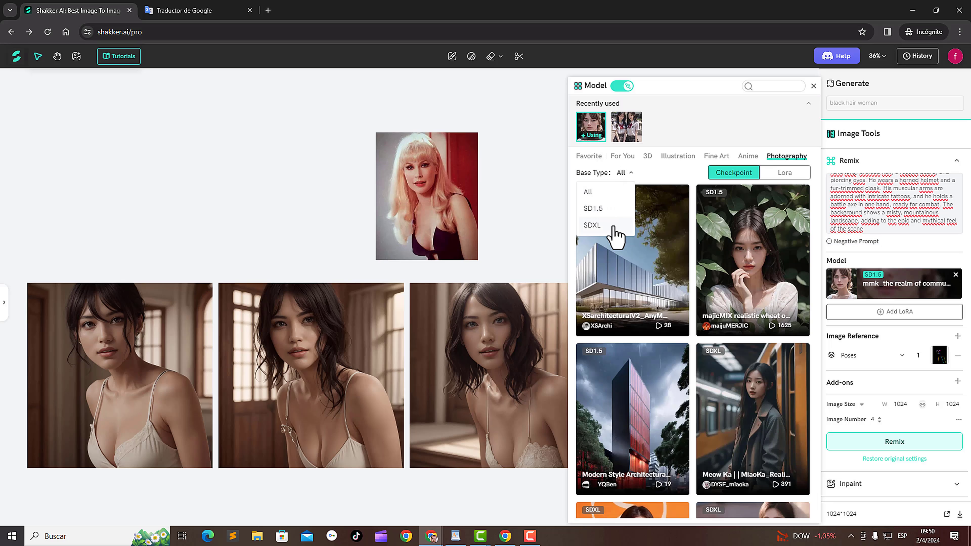
pyautogui.click(592, 226)
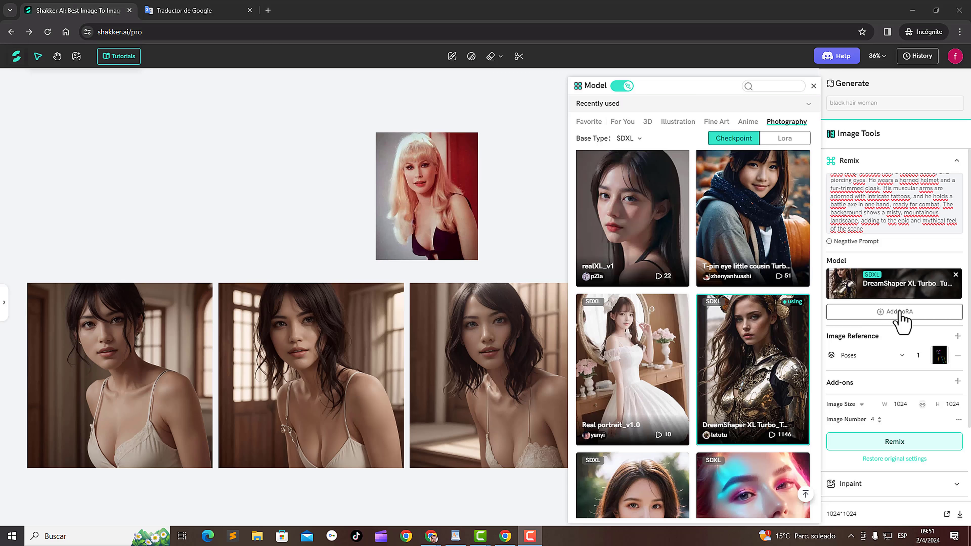
pyautogui.click(788, 140)
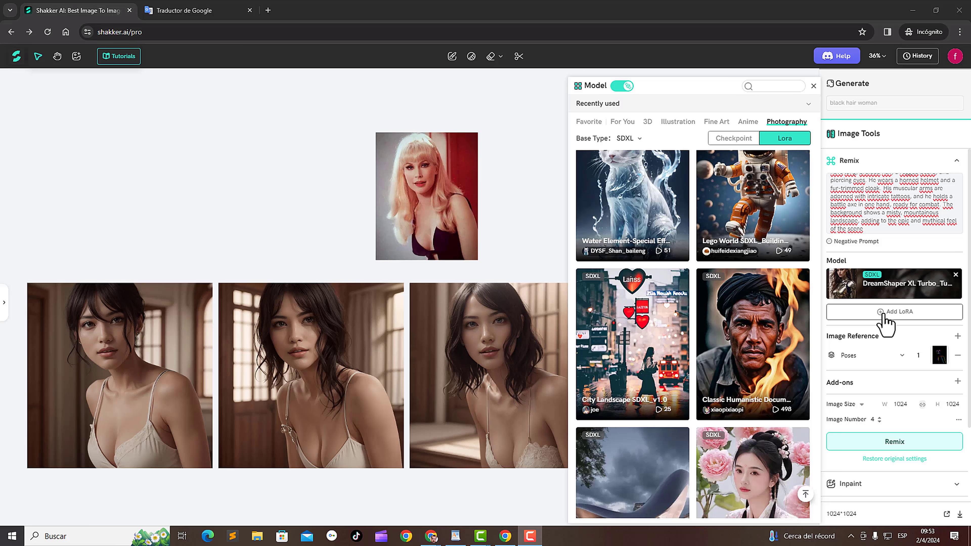
pyautogui.click(771, 339)
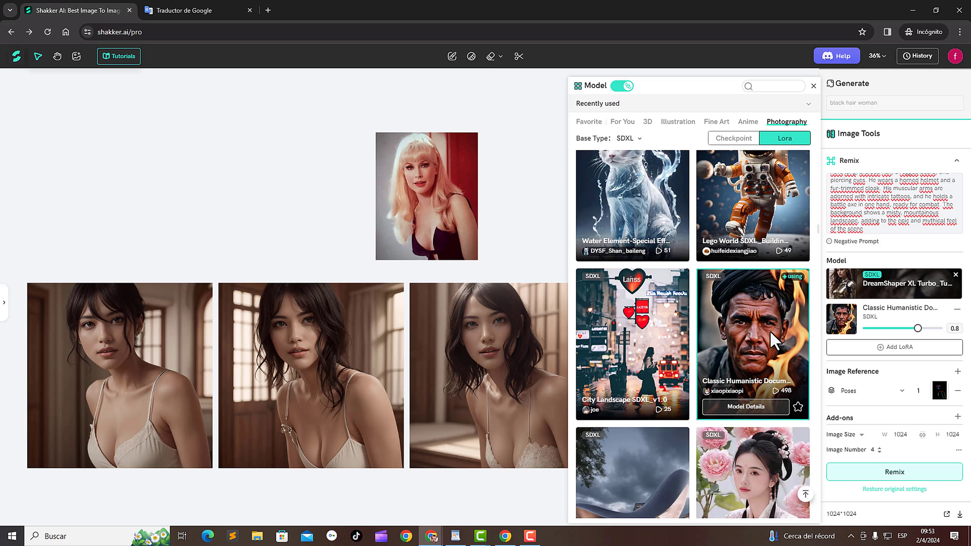
# Step: Remove the Poses image reference from the Remix settings
pyautogui.scroll(-2, 813, 241)
pyautogui.scroll(-3, 885, 257)
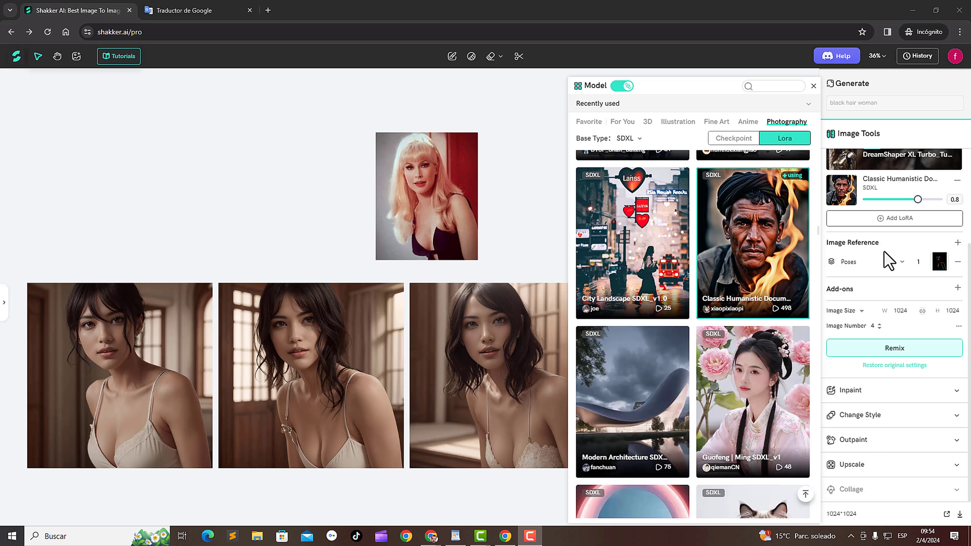
pyautogui.click(958, 262)
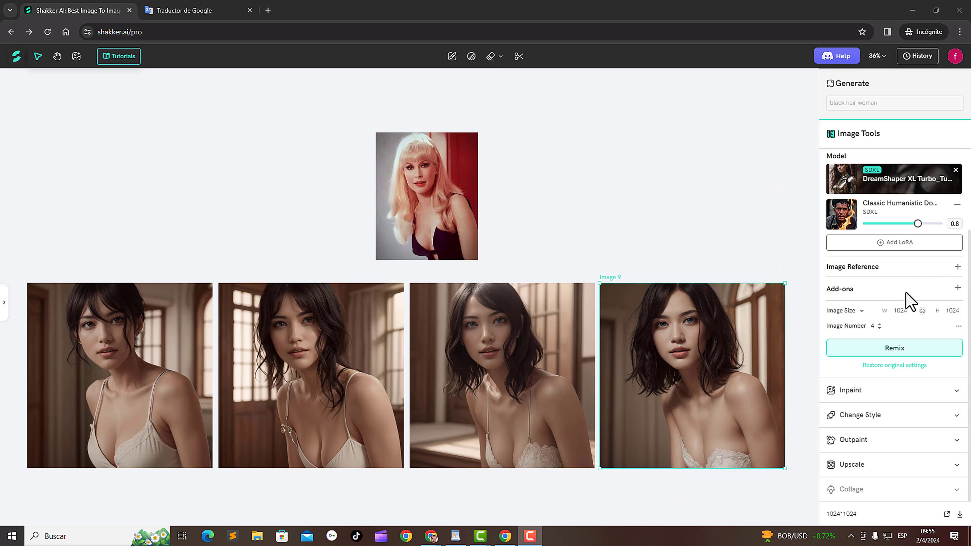
# Step: Add the Fix Face and Fix Hand add-ons to the Remix settings
pyautogui.click(958, 289)
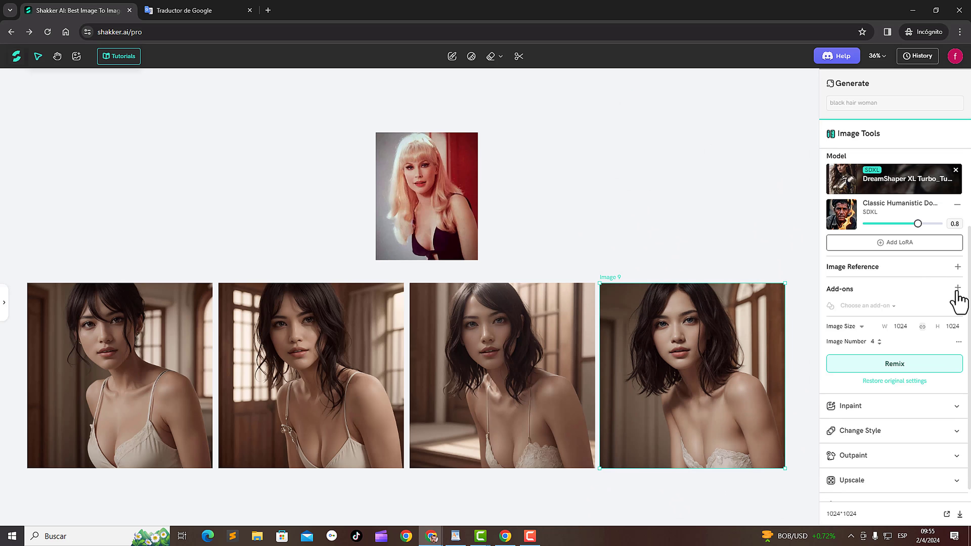
pyautogui.click(879, 305)
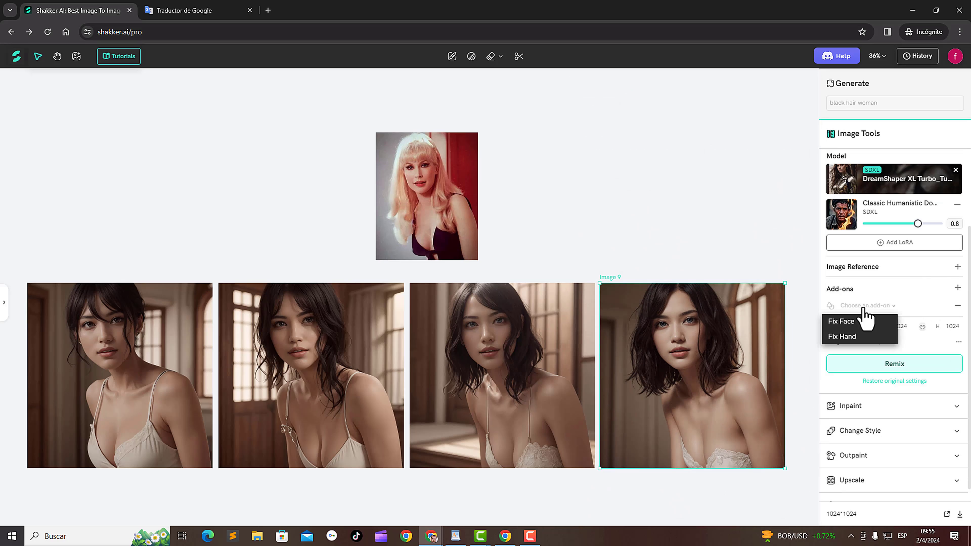
pyautogui.click(850, 324)
pyautogui.click(852, 349)
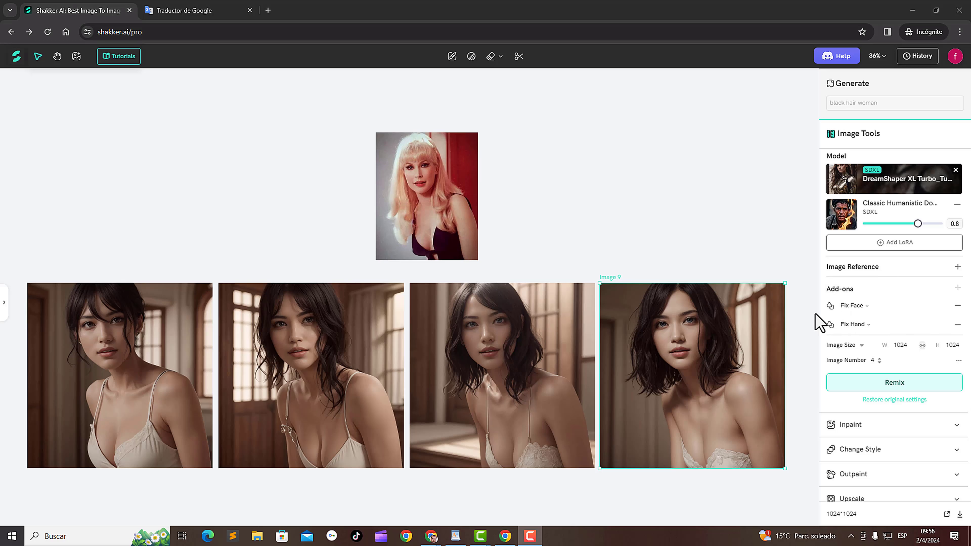
# Step: Remove the Fix Face and Fix Hand add-ons from the Remix settings
pyautogui.scroll(1, 839, 253)
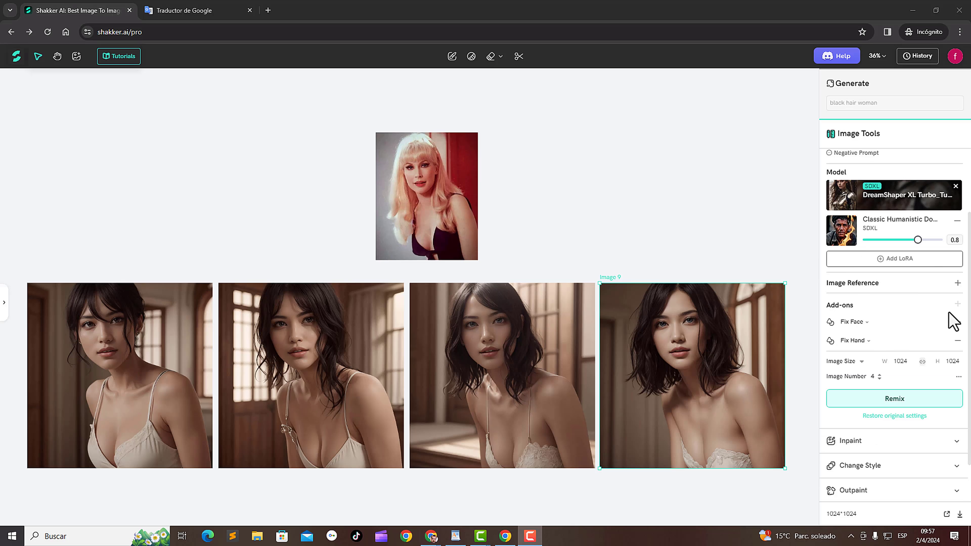
pyautogui.click(959, 322)
pyautogui.click(959, 322)
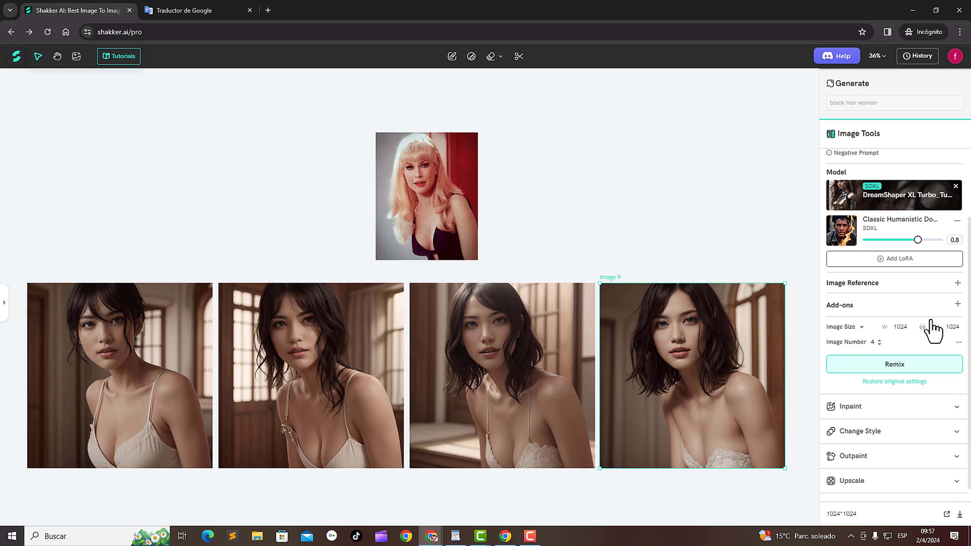
# Step: Set the Remix image size to 1024 x 1536 and check the image number setting
pyautogui.click(858, 312)
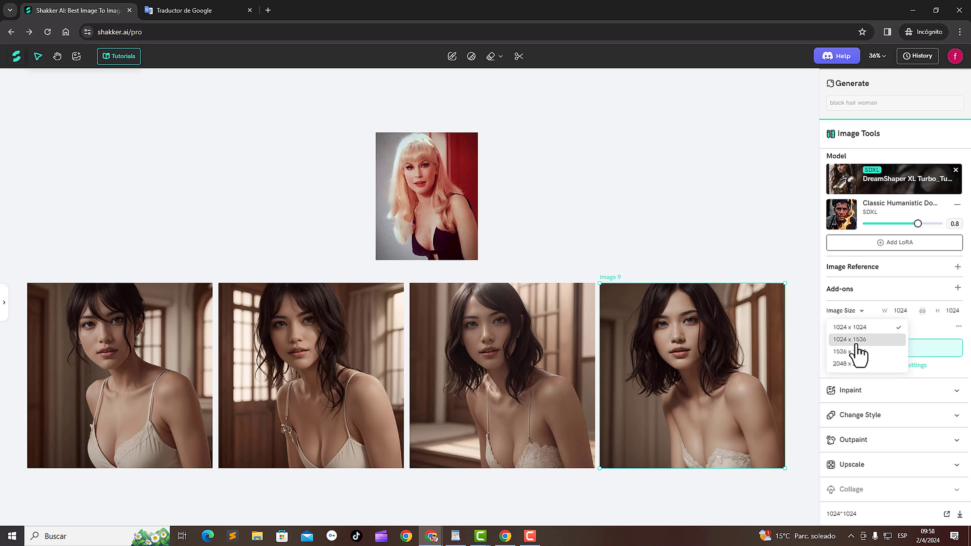
pyautogui.click(856, 342)
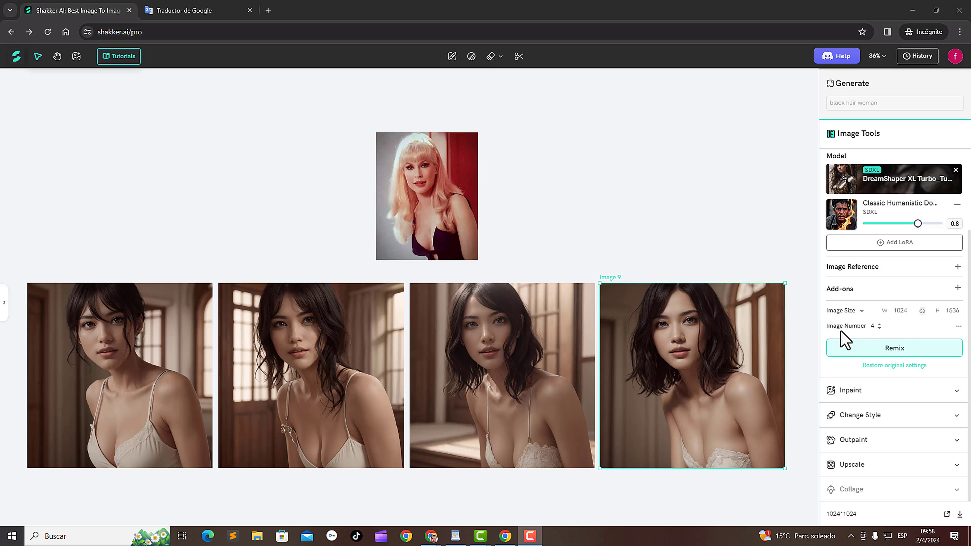
pyautogui.click(880, 328)
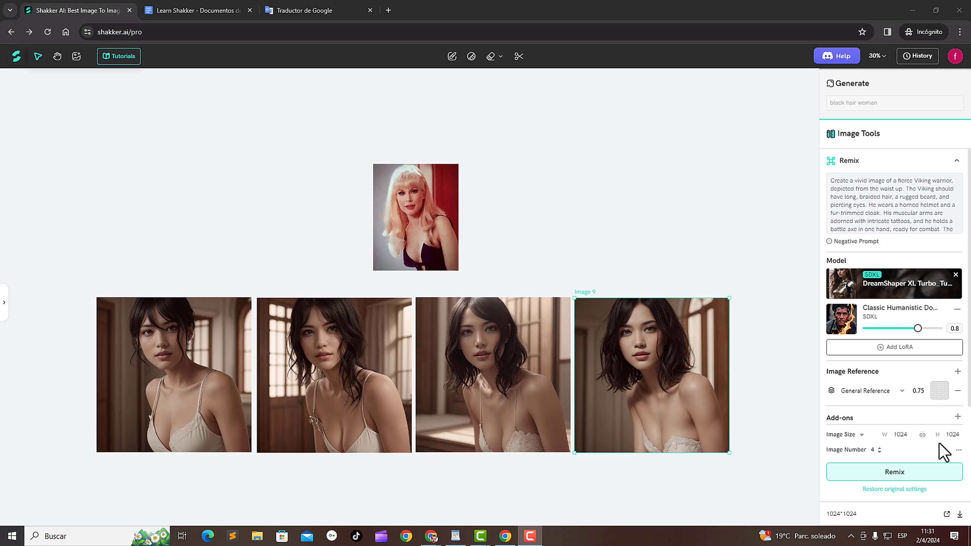
# Step: Open the Remix drawing parameters to review the sampling, seed and prompt correlation options
pyautogui.click(959, 451)
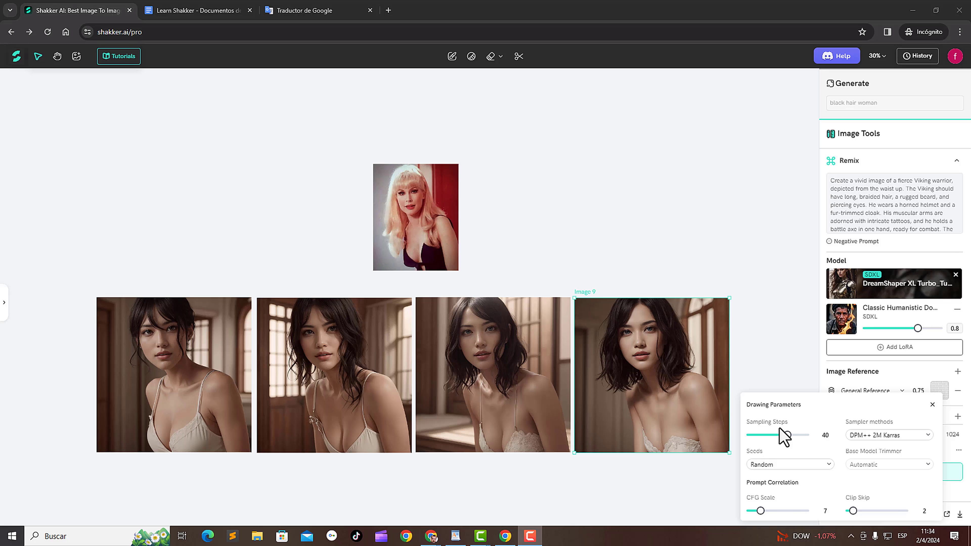
pyautogui.moveTo(785, 437)
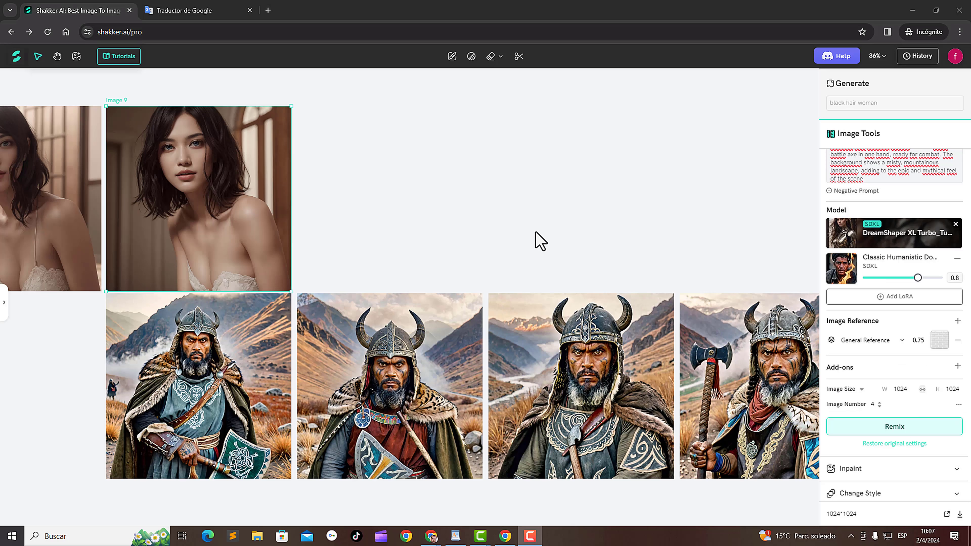
# Step: Remove the "Classic Humanistic Do..." LoRA from the Remix settings and remix the Viking image holding the axe
pyautogui.moveTo(590, 335)
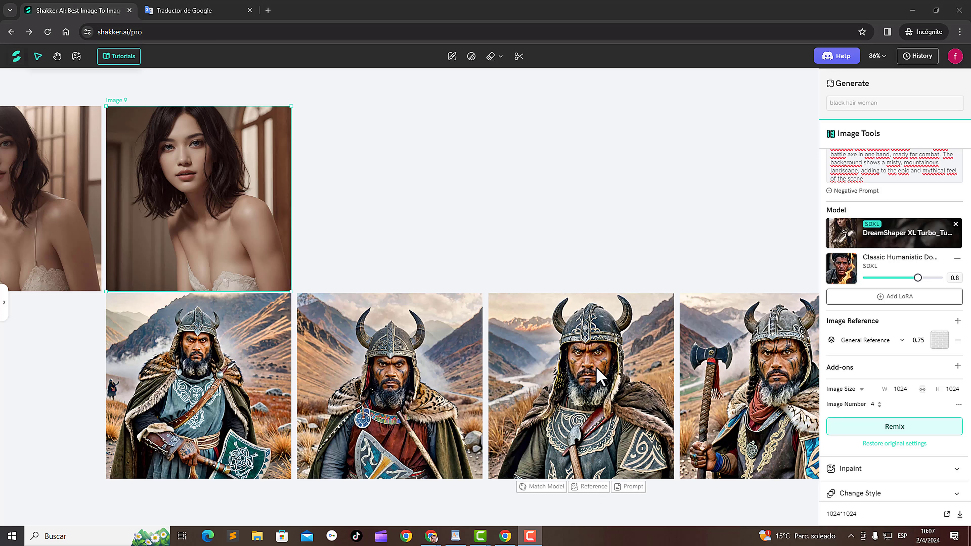
pyautogui.click(599, 377)
pyautogui.moveTo(709, 379); pyautogui.dragTo(572, 135)
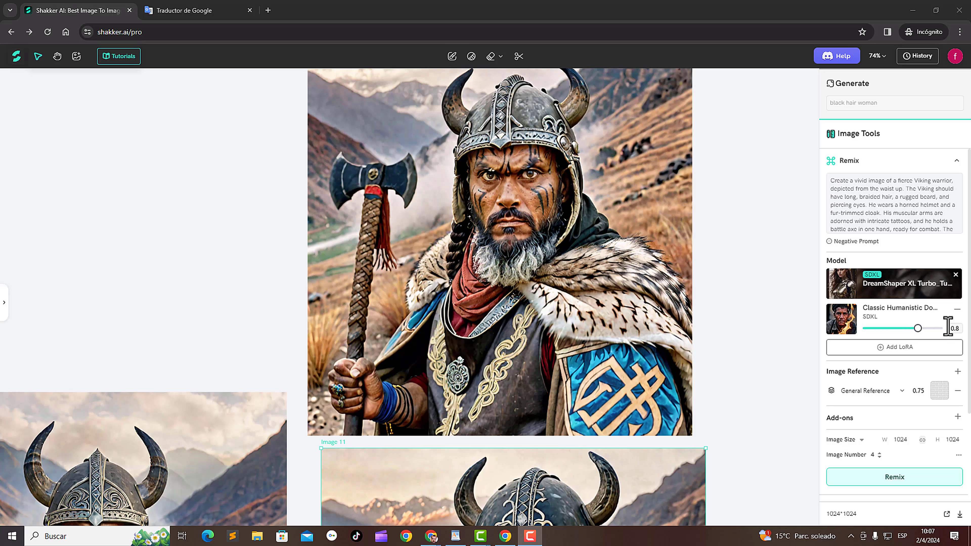
pyautogui.click(958, 311)
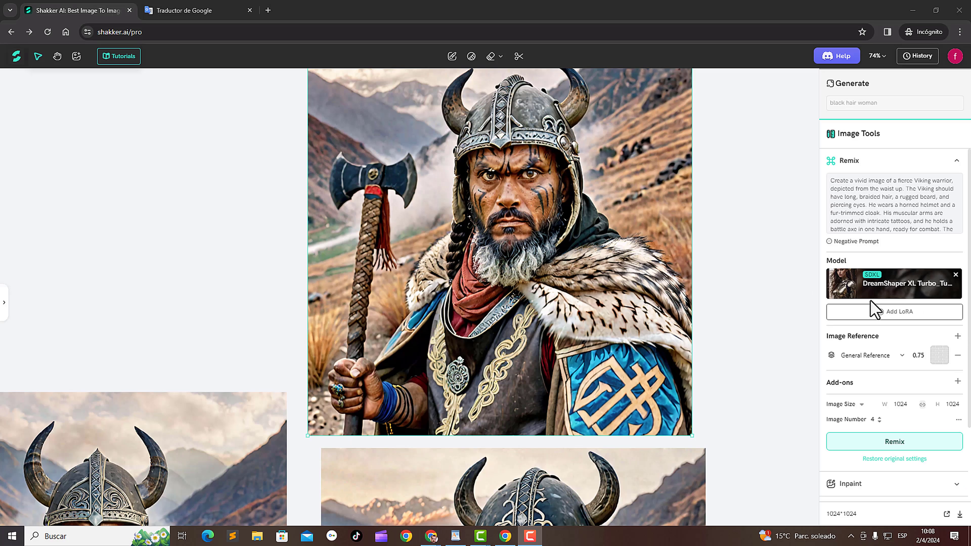
pyautogui.click(882, 444)
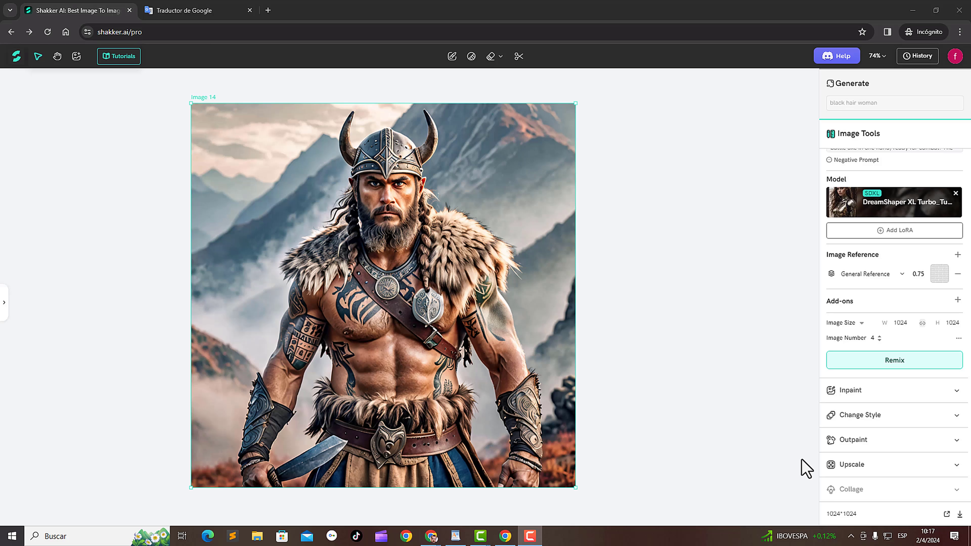
# Step: Upscale the selected bare-chested Viking image at a scale of 2.4x
pyautogui.click(868, 472)
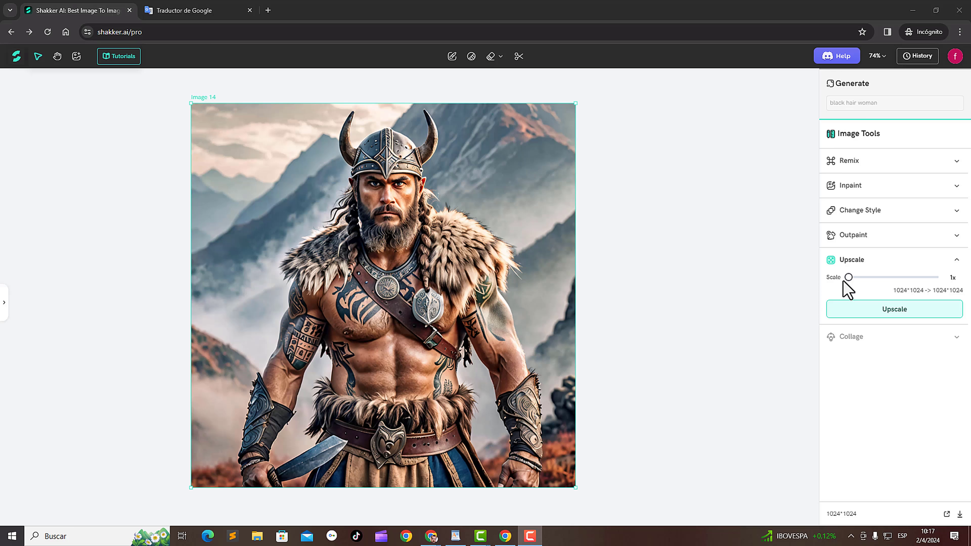
pyautogui.moveTo(846, 279); pyautogui.dragTo(889, 284)
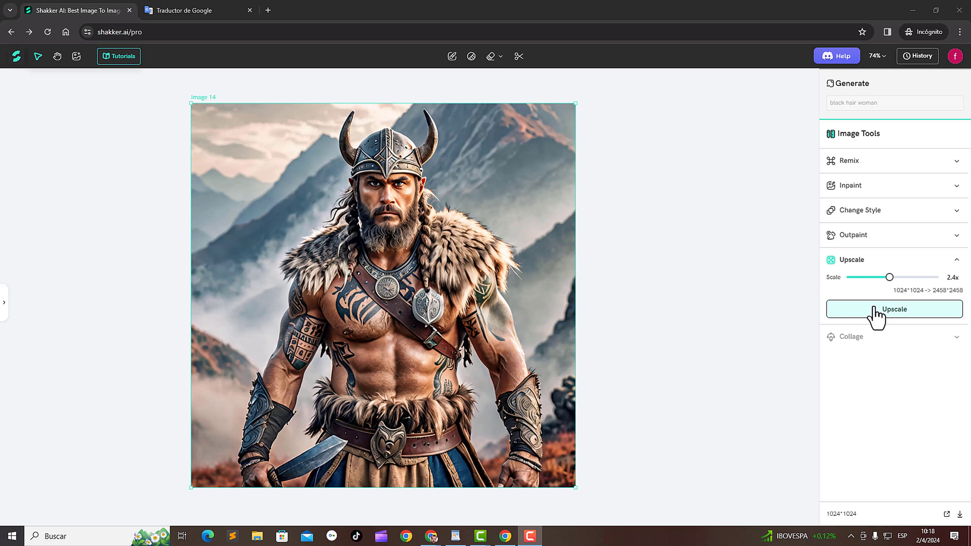
pyautogui.click(885, 309)
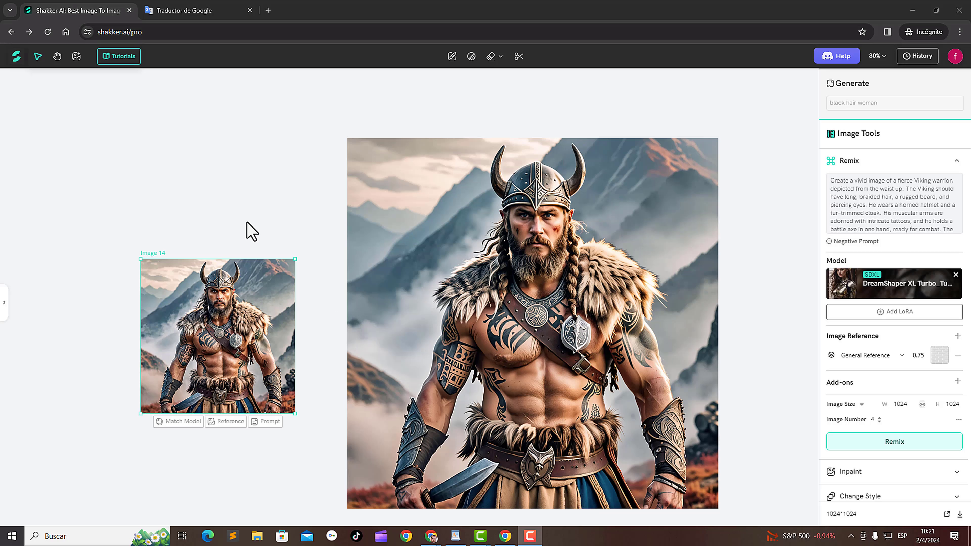
# Step: Zoom in on the upscaled Viking to compare it with the original, and view the Change Style strength setting
pyautogui.rightClick(734, 273)
pyautogui.click(767, 282)
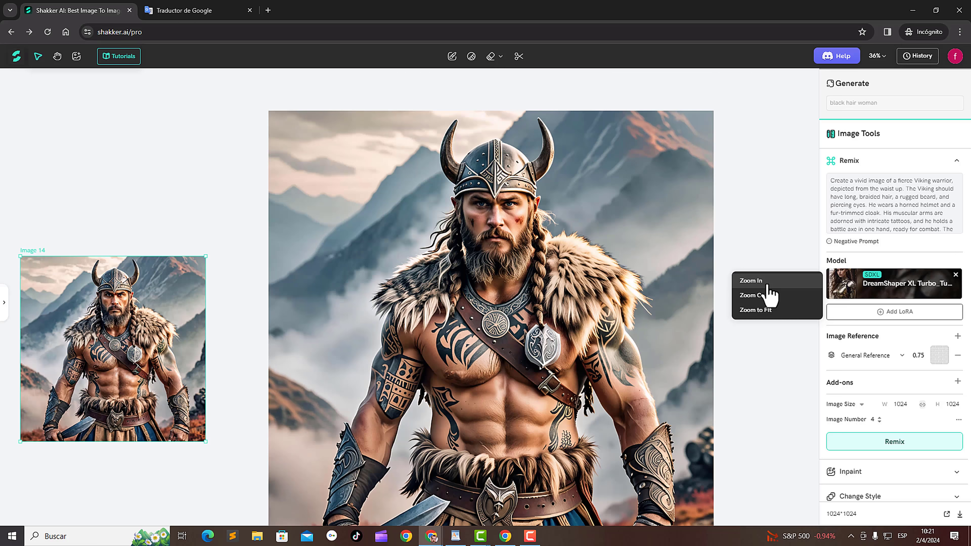
pyautogui.click(769, 285)
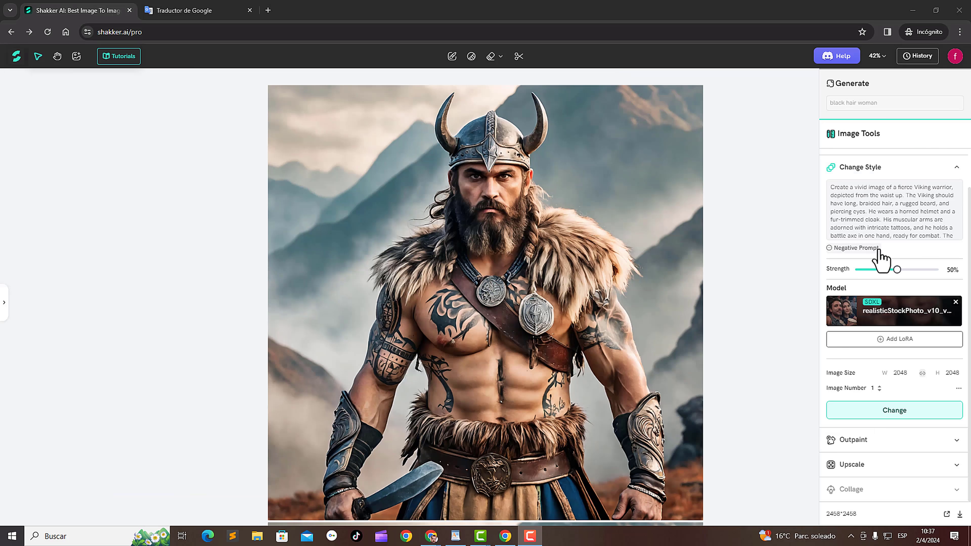
pyautogui.moveTo(897, 270)
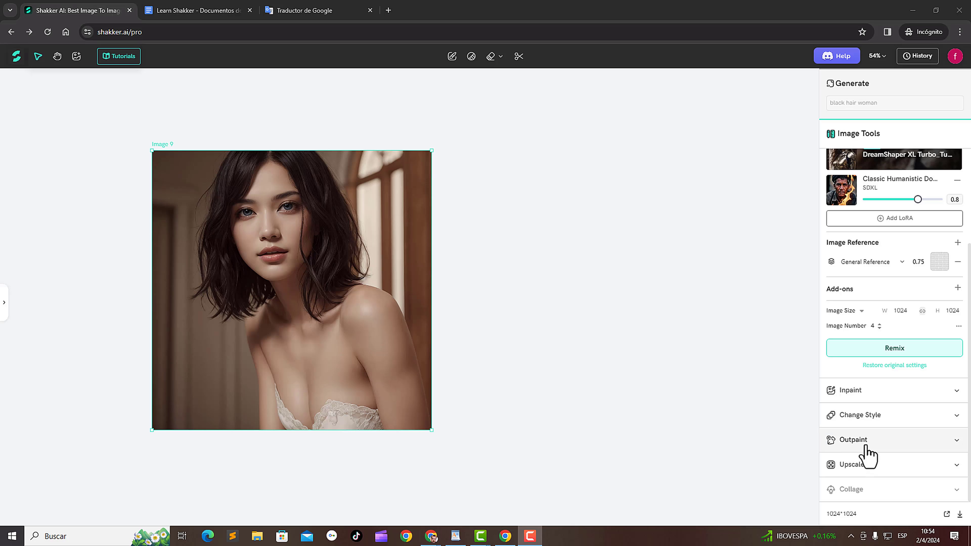
# Step: Outpaint the black-haired woman portrait by extending its left side to an outpaint size of 1198 x 1024
pyautogui.click(867, 441)
pyautogui.moveTo(151, 290); pyautogui.dragTo(108, 292)
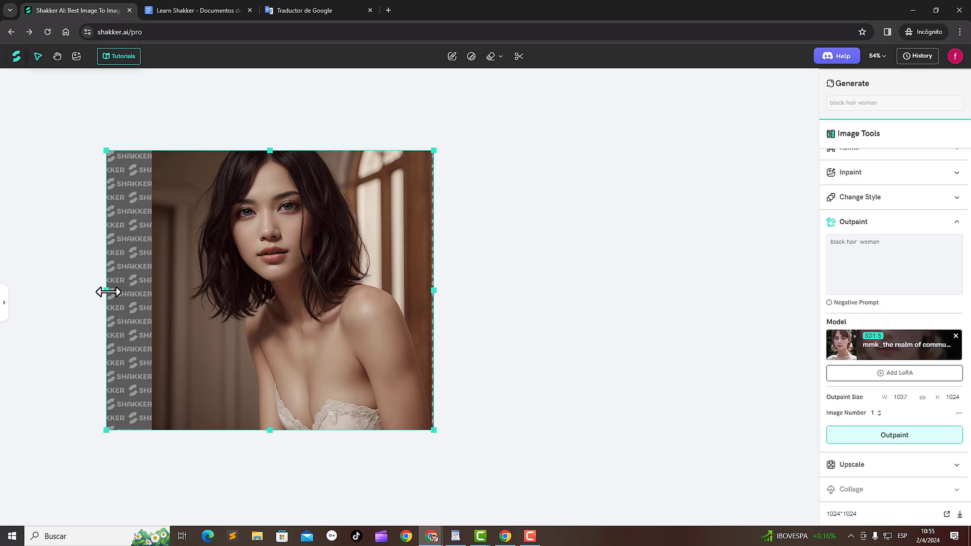
pyautogui.click(901, 438)
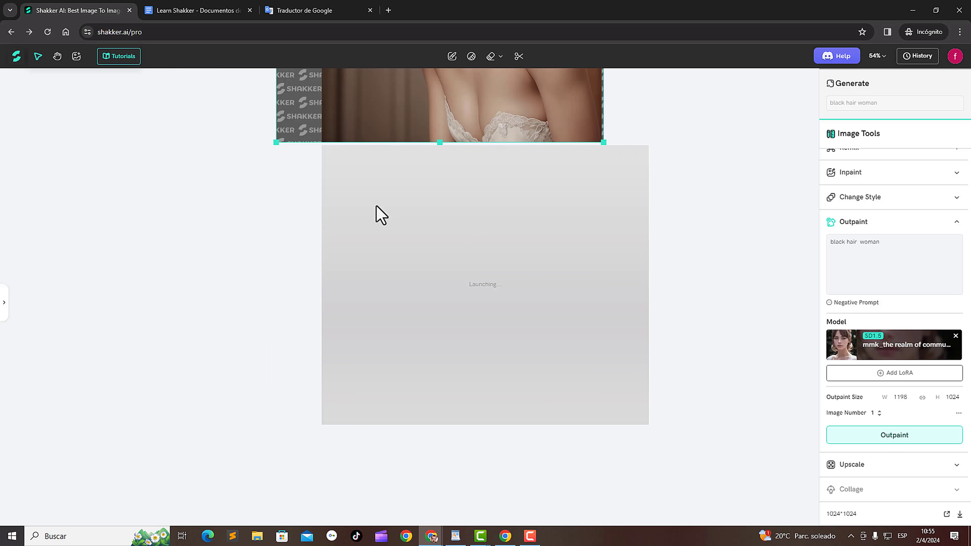
pyautogui.scroll(5, 352, 188)
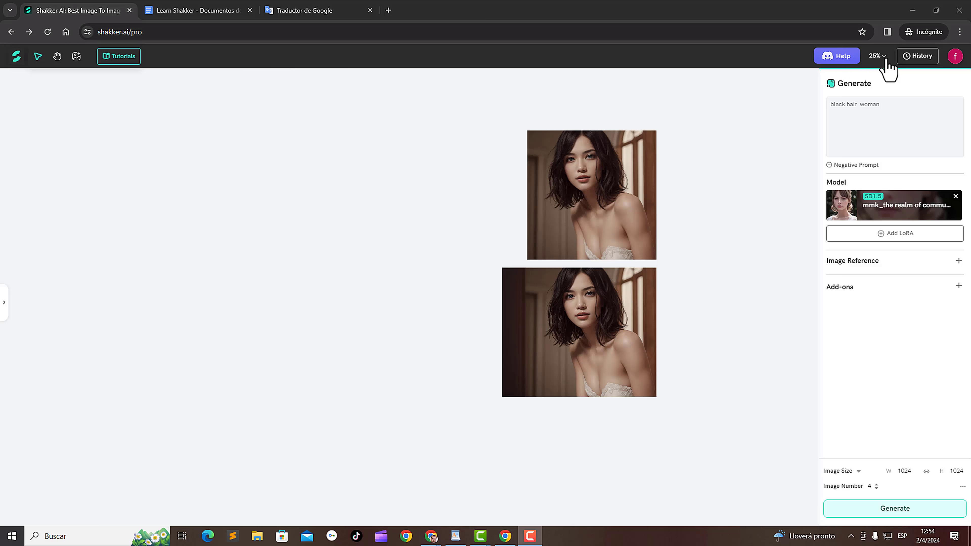
# Step: Browse the history of generated images and view the account menu options
pyautogui.click(928, 59)
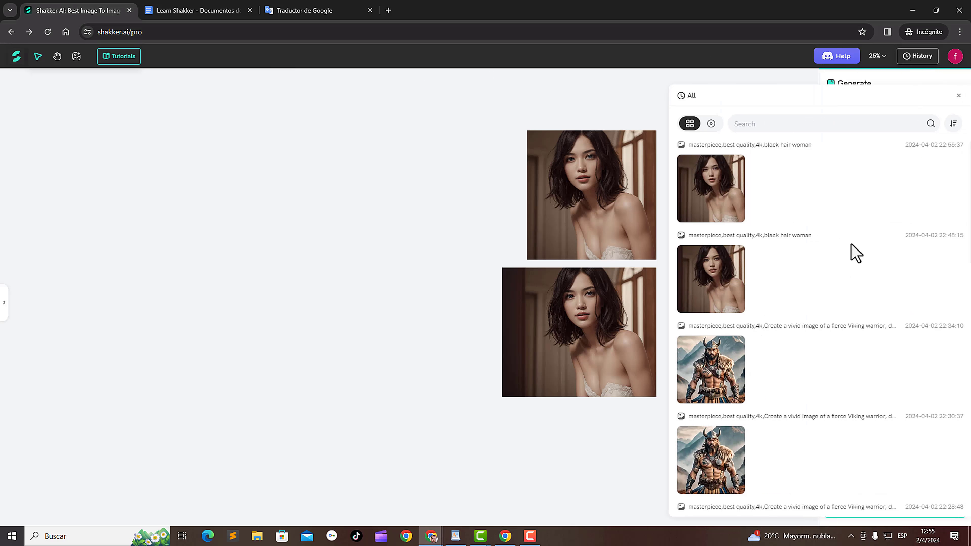
pyautogui.scroll(-20, 855, 263)
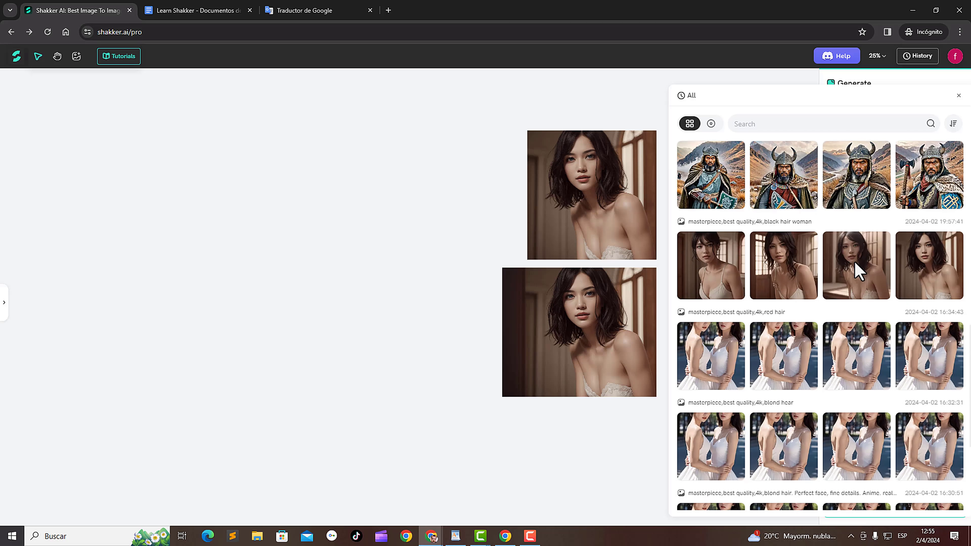
pyautogui.scroll(15, 855, 263)
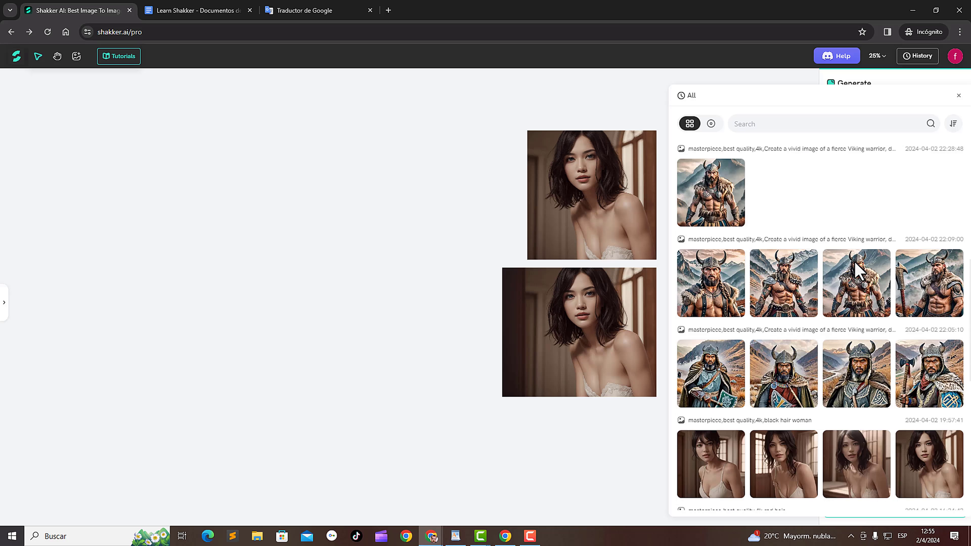
pyautogui.scroll(3, 855, 264)
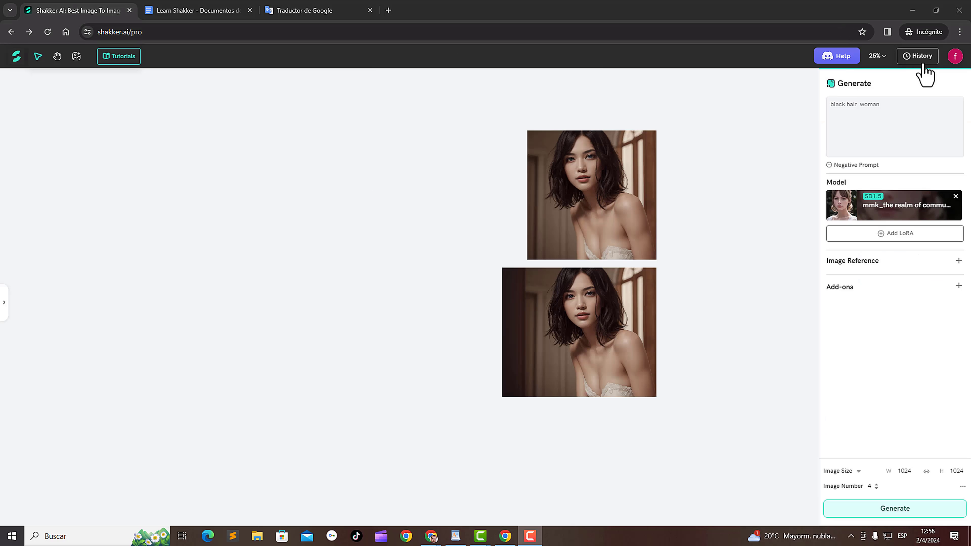
pyautogui.moveTo(956, 62)
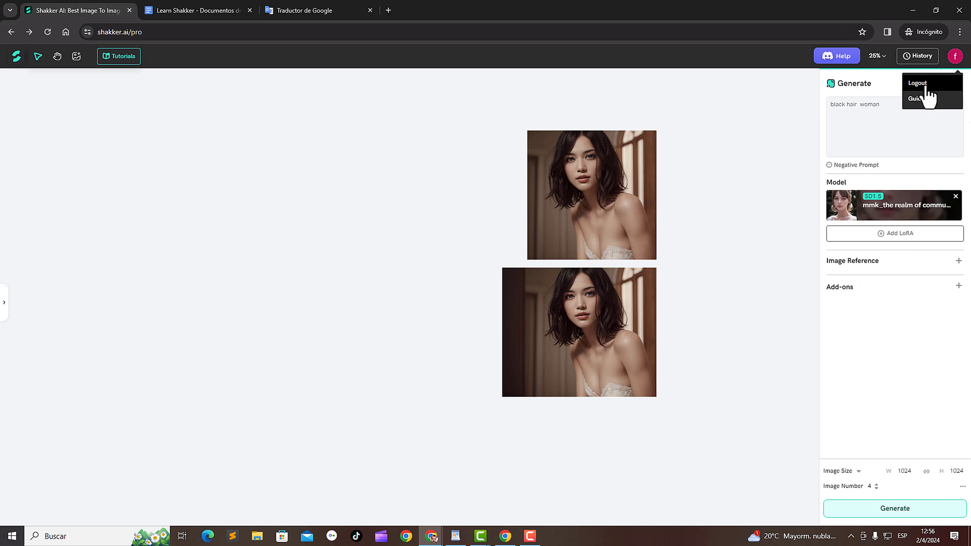